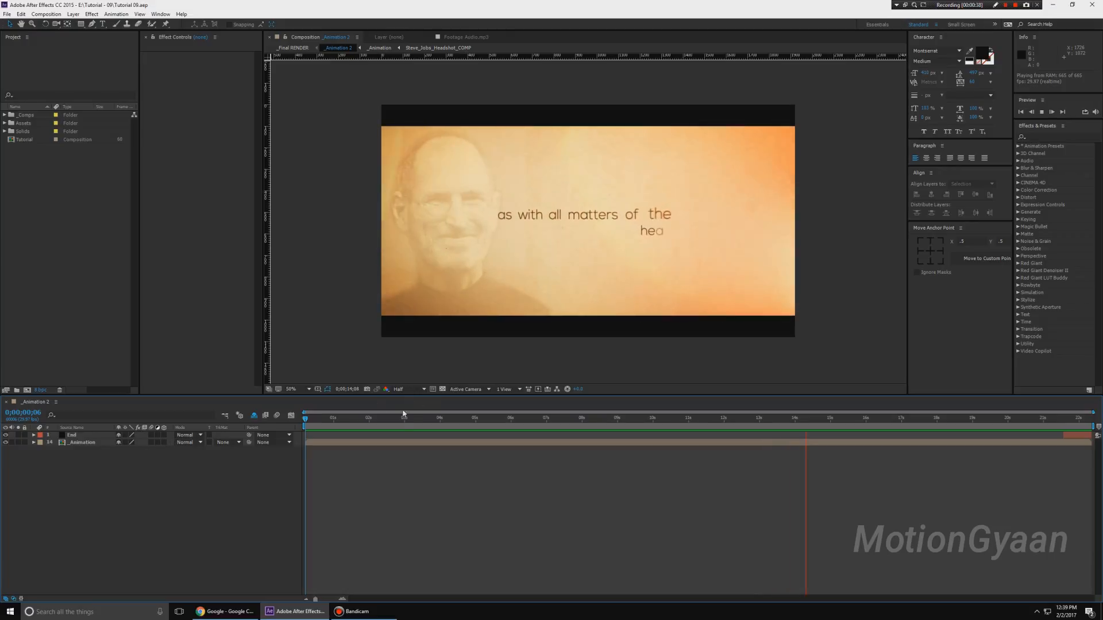
# Step: Stop the preview and open the _Animation precomp to look through its full stack of layers
pyautogui.press('space')
pyautogui.click(91, 446)
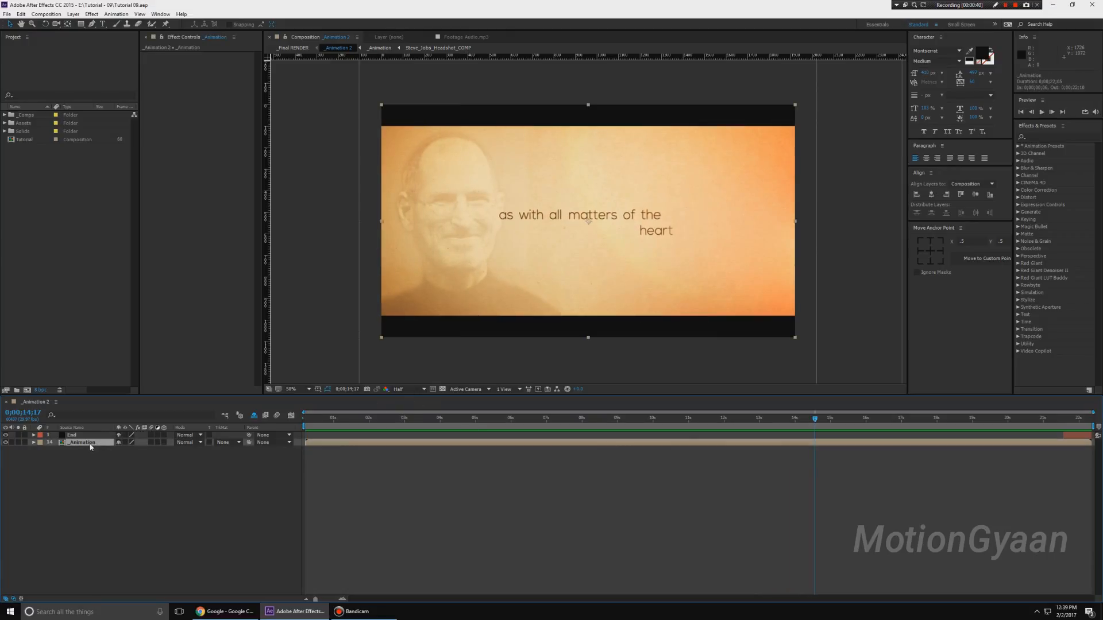
pyautogui.doubleClick(91, 445)
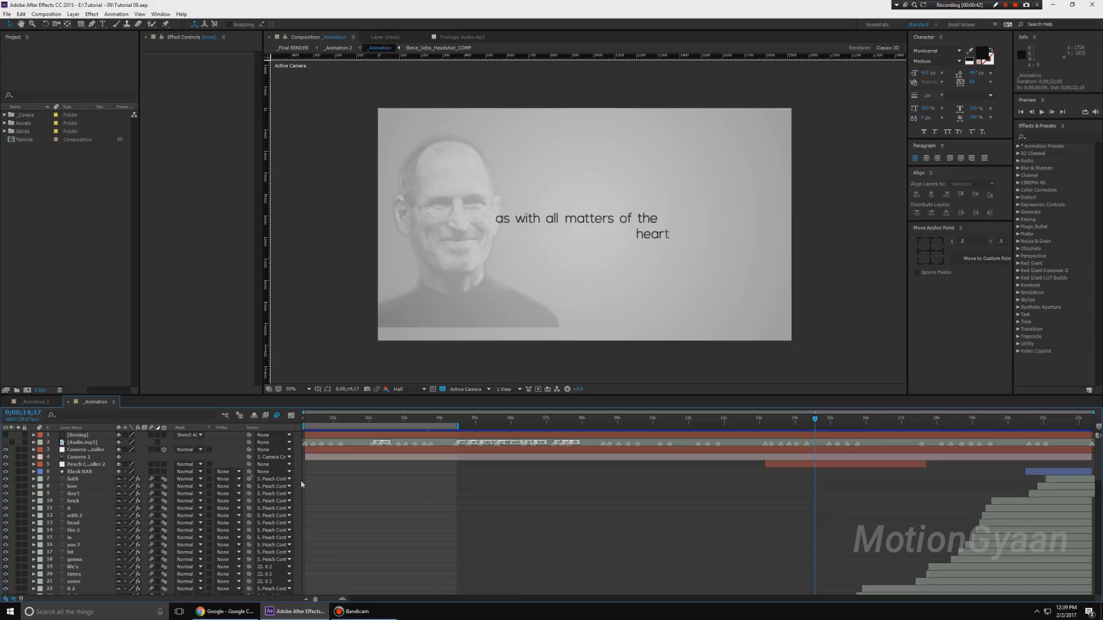
pyautogui.scroll(-9, 549, 497)
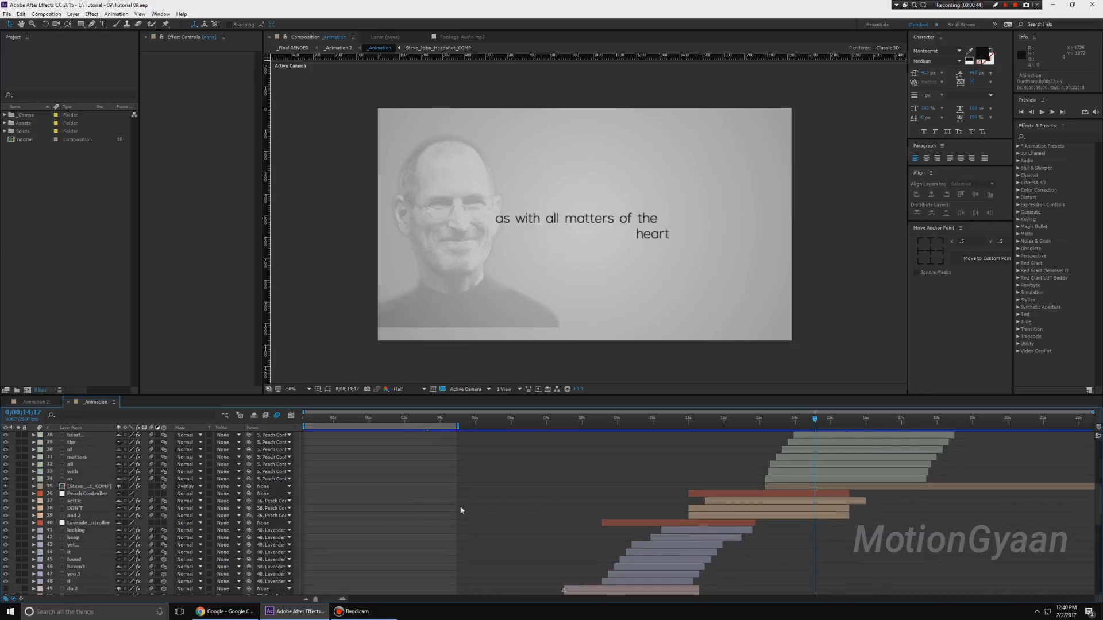
pyautogui.scroll(-12, 332, 516)
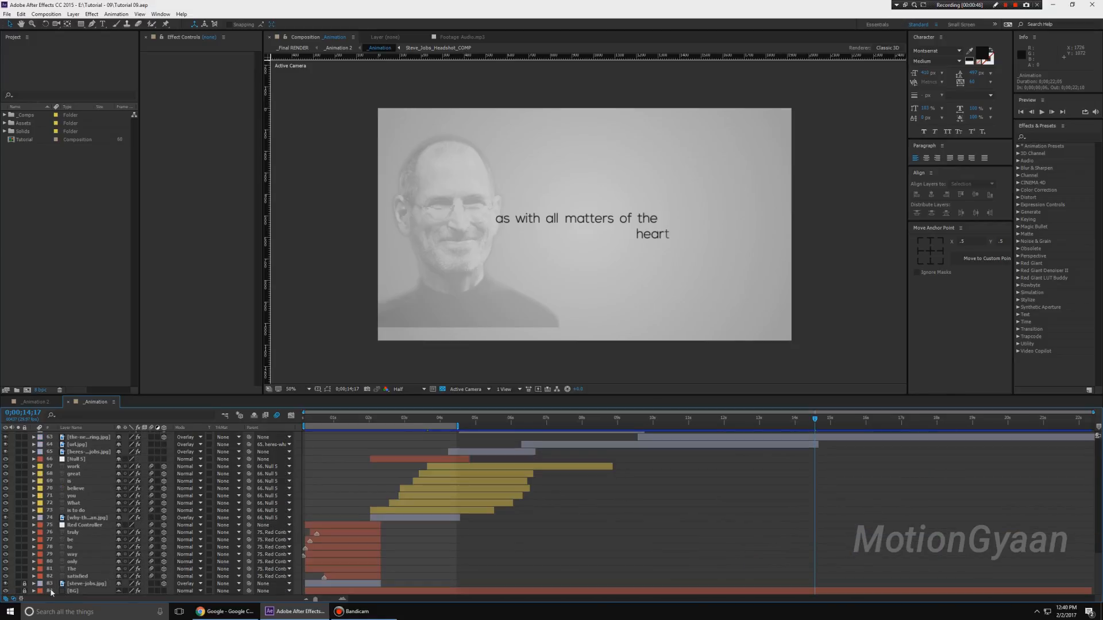
pyautogui.scroll(6, 447, 504)
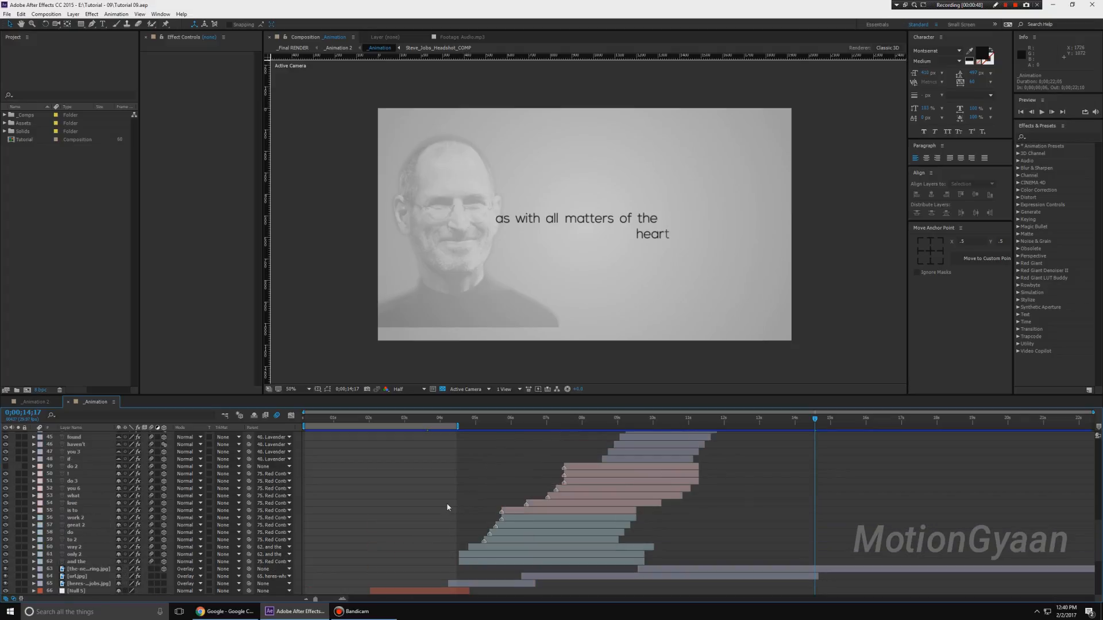
pyautogui.scroll(15, 447, 502)
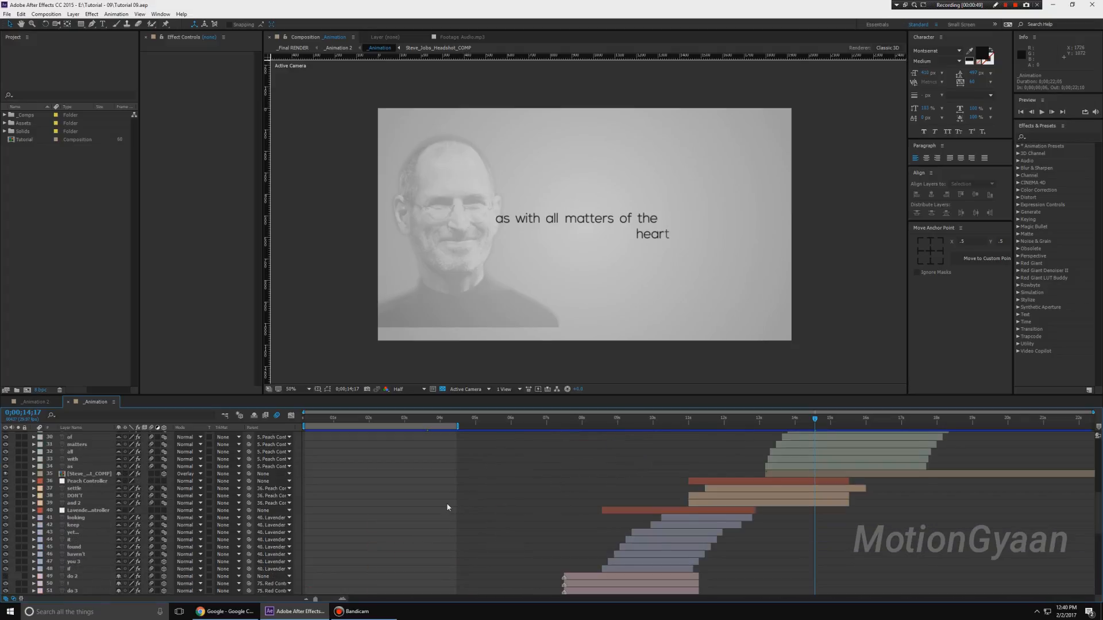
# Step: Make the Boxing layer visible and turn off the transparency grid in the composition viewer
pyautogui.click(6, 435)
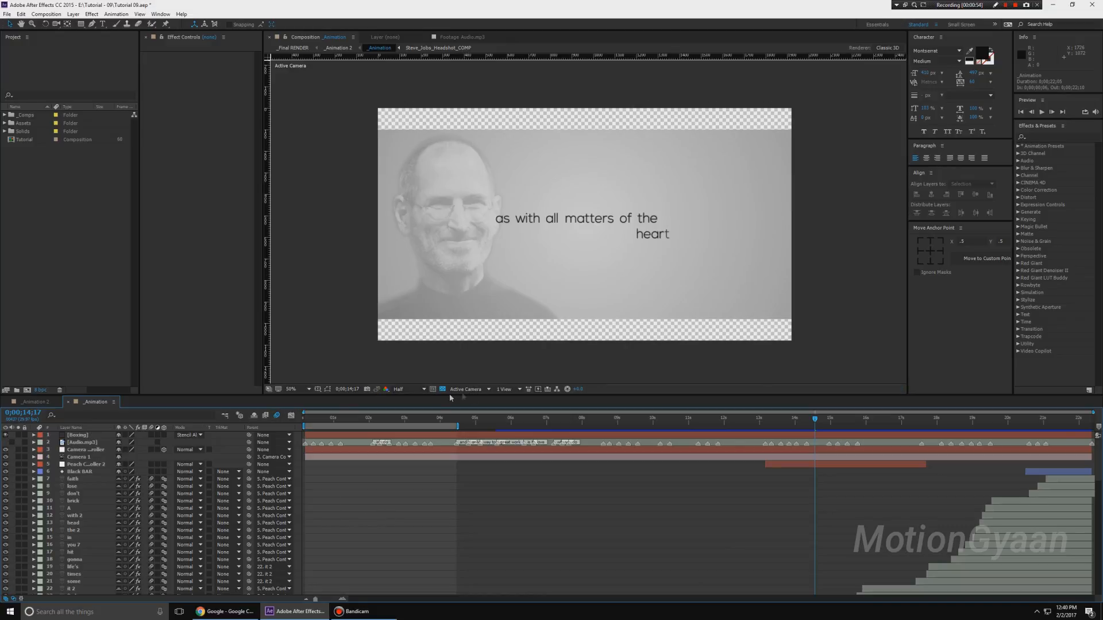
pyautogui.hotkey('ctrl', 'z')
# Step: Move the playhead to 0;00;01;21 and switch the "satisfied" text layer's visibility off and on to identify it
pyautogui.scroll(-7, 460, 484)
pyautogui.scroll(-8, 460, 484)
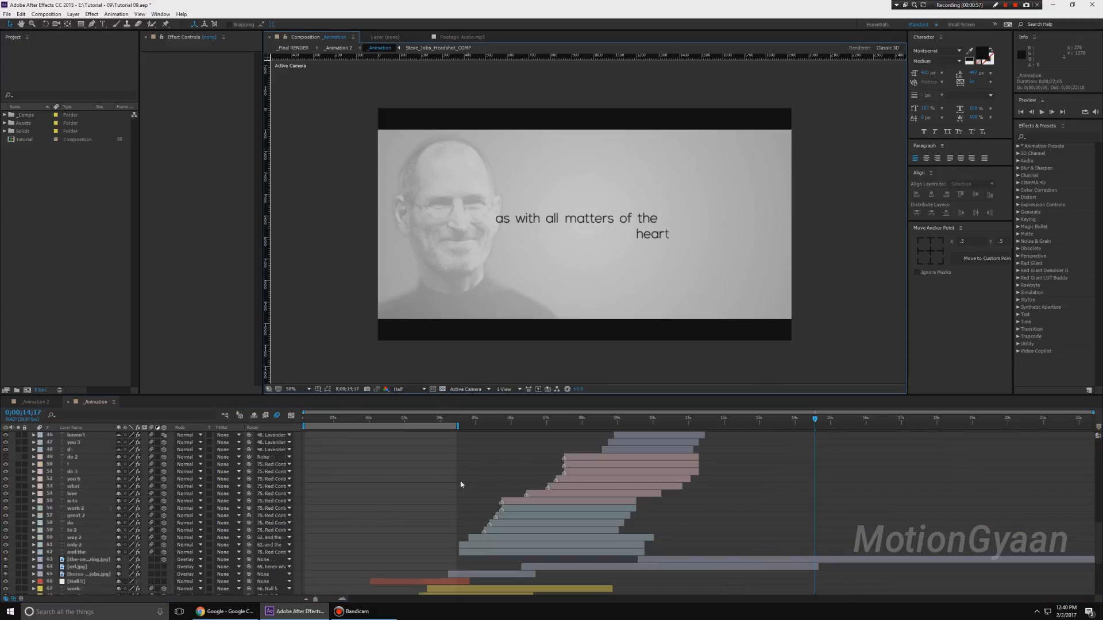
pyautogui.scroll(-6, 461, 484)
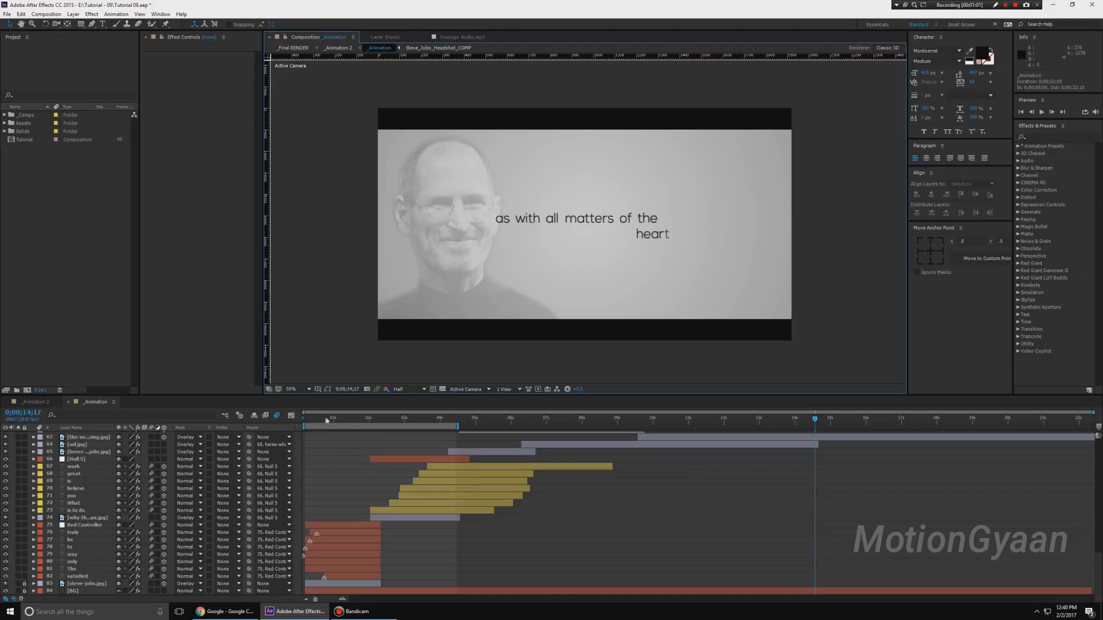
pyautogui.moveTo(343, 421); pyautogui.dragTo(357, 422)
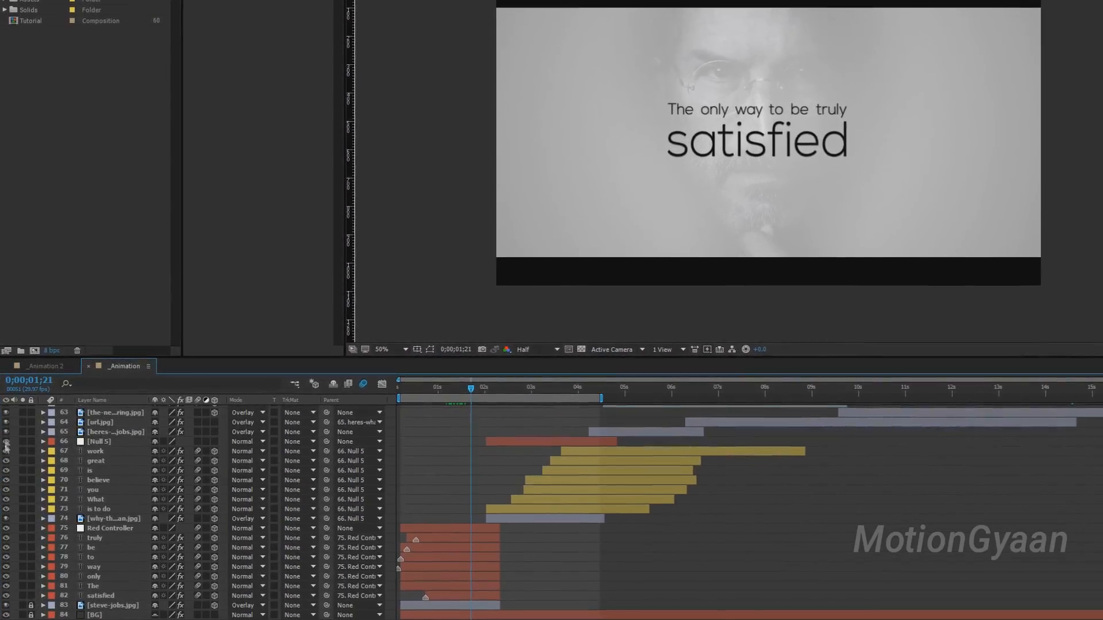
pyautogui.click(6, 597)
pyautogui.click(7, 597)
pyautogui.click(7, 597)
pyautogui.click(7, 598)
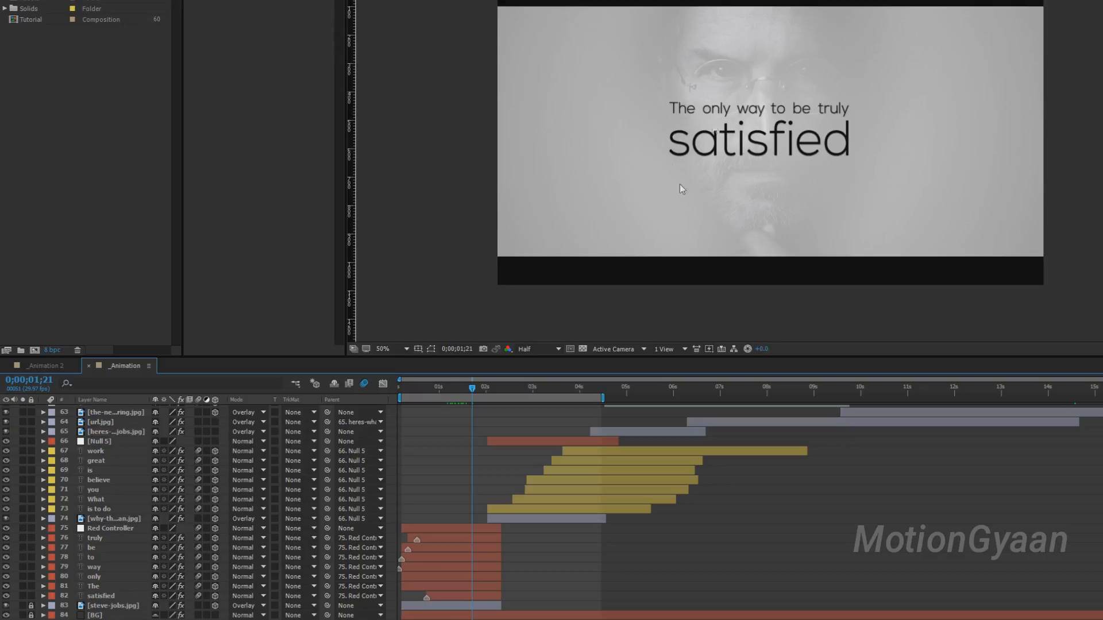
# Step: Switch the steve-jobs.jpg layer's visibility off and on to compare the frame with and without the portrait
pyautogui.click(6, 606)
pyautogui.click(7, 606)
pyautogui.click(7, 606)
pyautogui.click(7, 606)
pyautogui.click(6, 606)
pyautogui.click(6, 606)
# Step: Toggle the sound of the Audio.mp3 layer and return to the lowest layers of the stack
pyautogui.scroll(15, 39, 432)
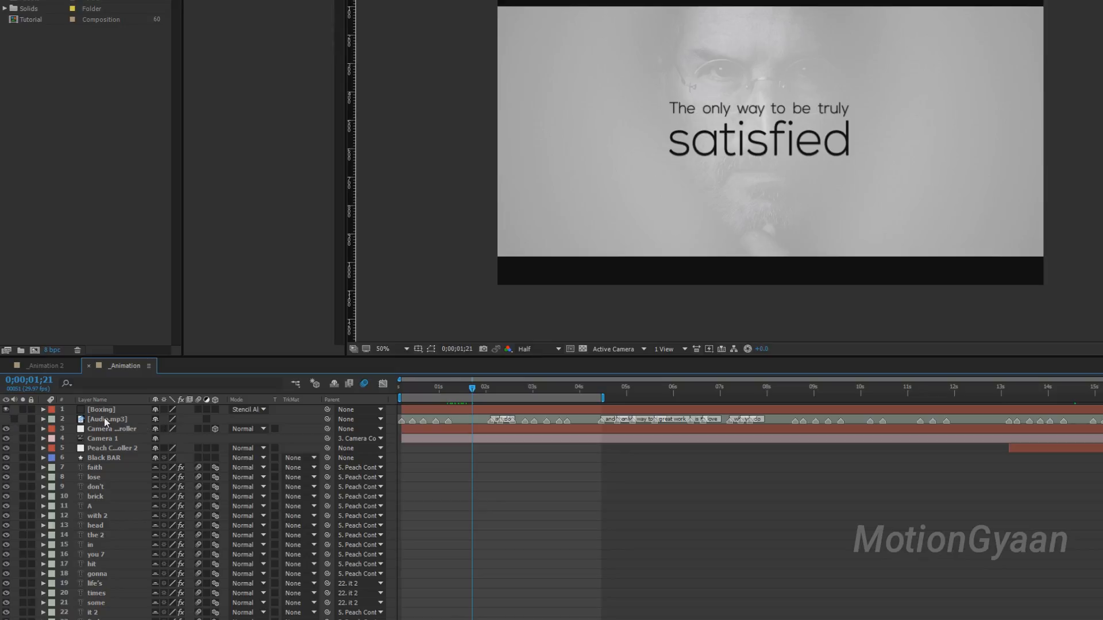
pyautogui.click(15, 420)
pyautogui.click(15, 419)
pyautogui.scroll(-15, 21, 494)
pyautogui.scroll(-6, 21, 494)
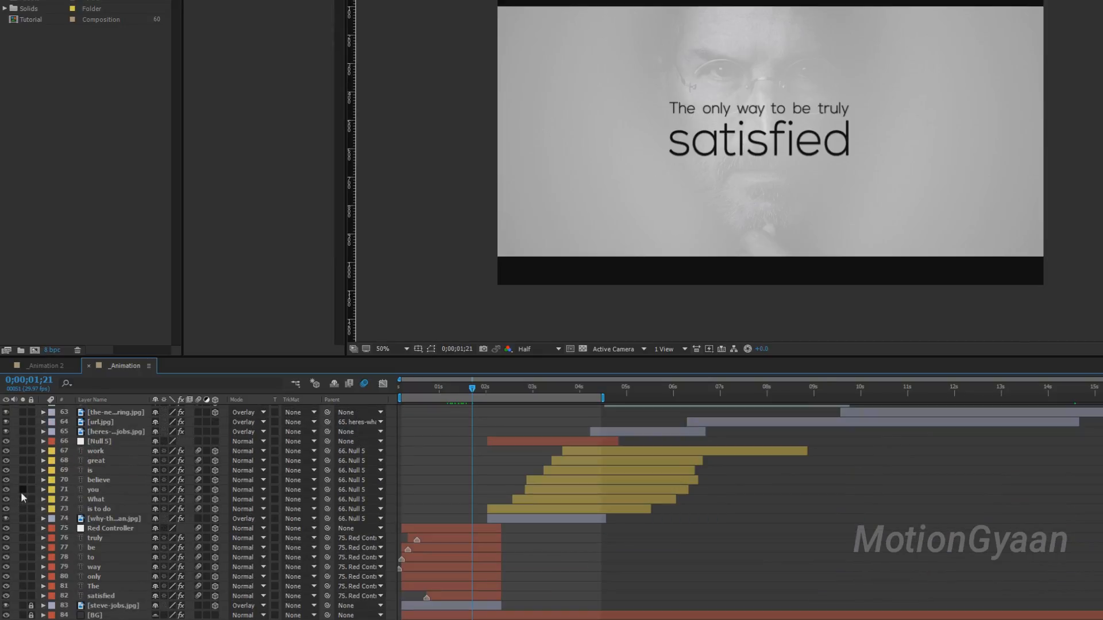
# Step: Unlock the steve-jobs.jpg layer and select it
pyautogui.click(115, 584)
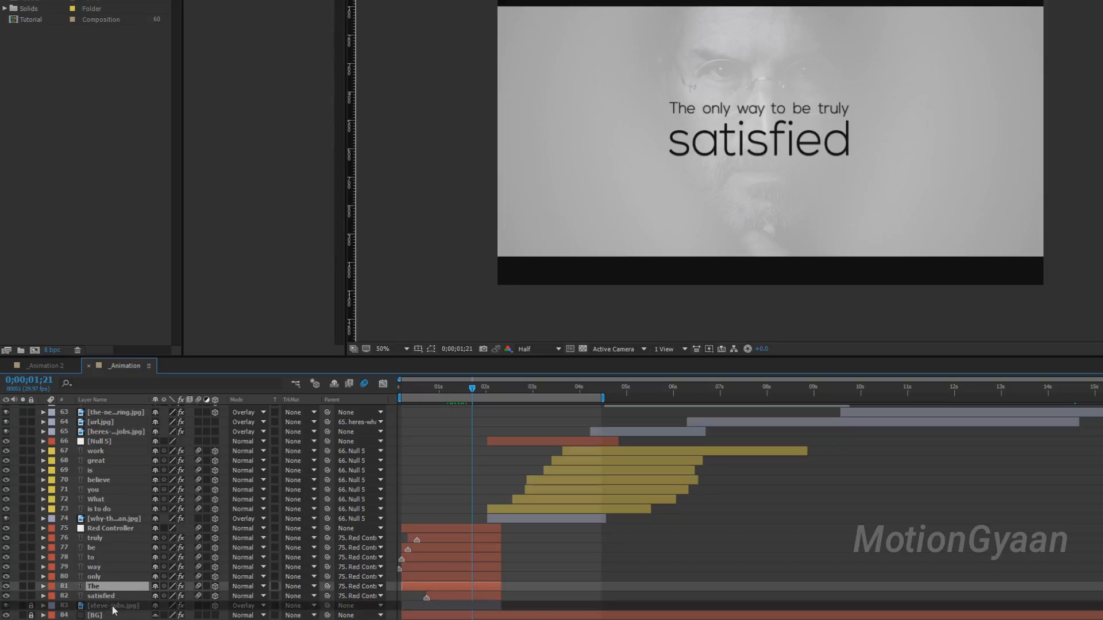
pyautogui.click(113, 608)
pyautogui.click(31, 605)
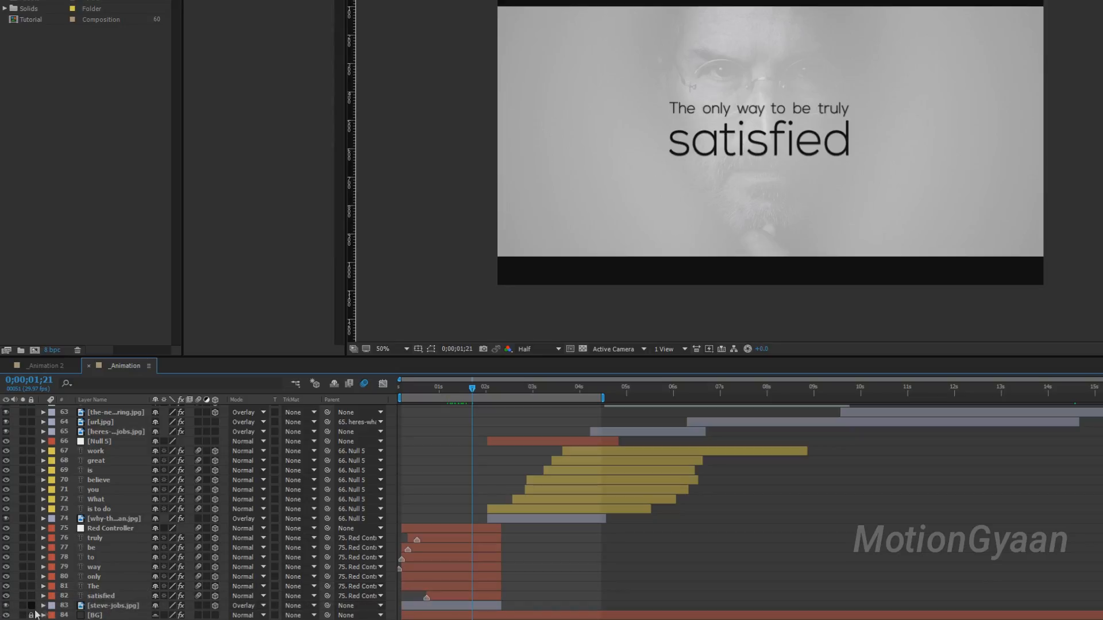
pyautogui.click(98, 607)
# Step: Unlock the BG layer and solo it together with steve-jobs.jpg to inspect the background blend, ending with both unsoloed
pyautogui.click(23, 606)
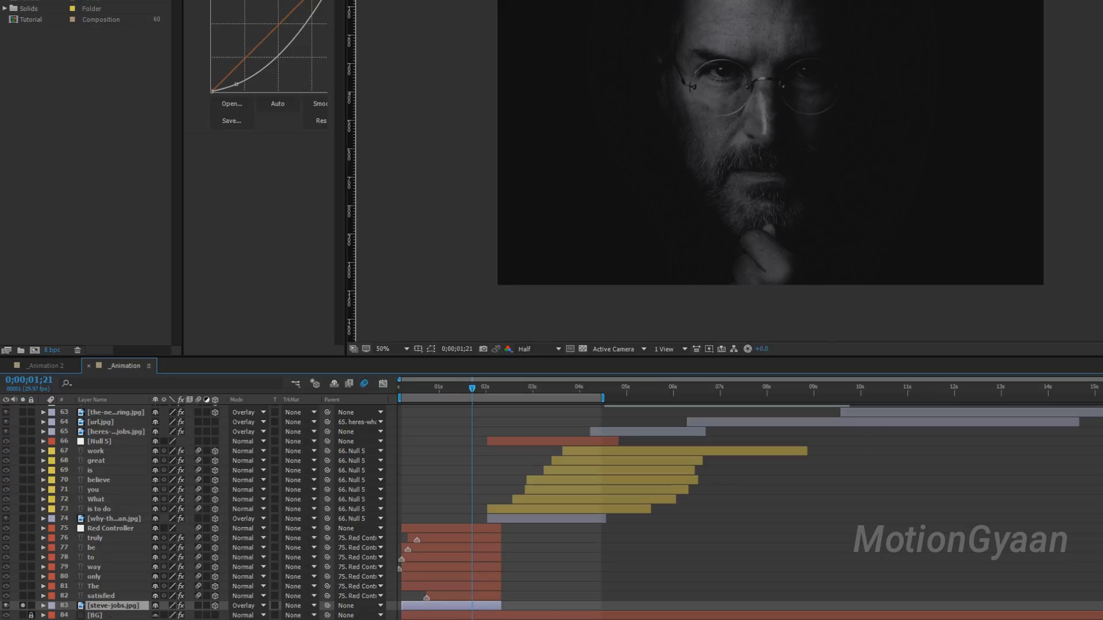
pyautogui.click(23, 615)
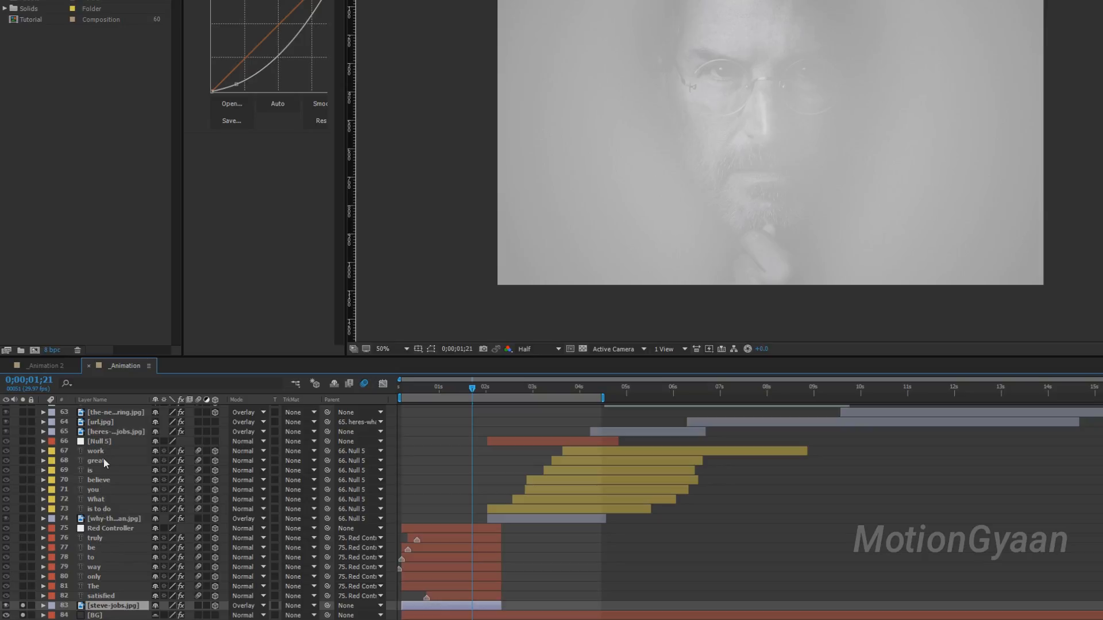
pyautogui.scroll(5, 610, 474)
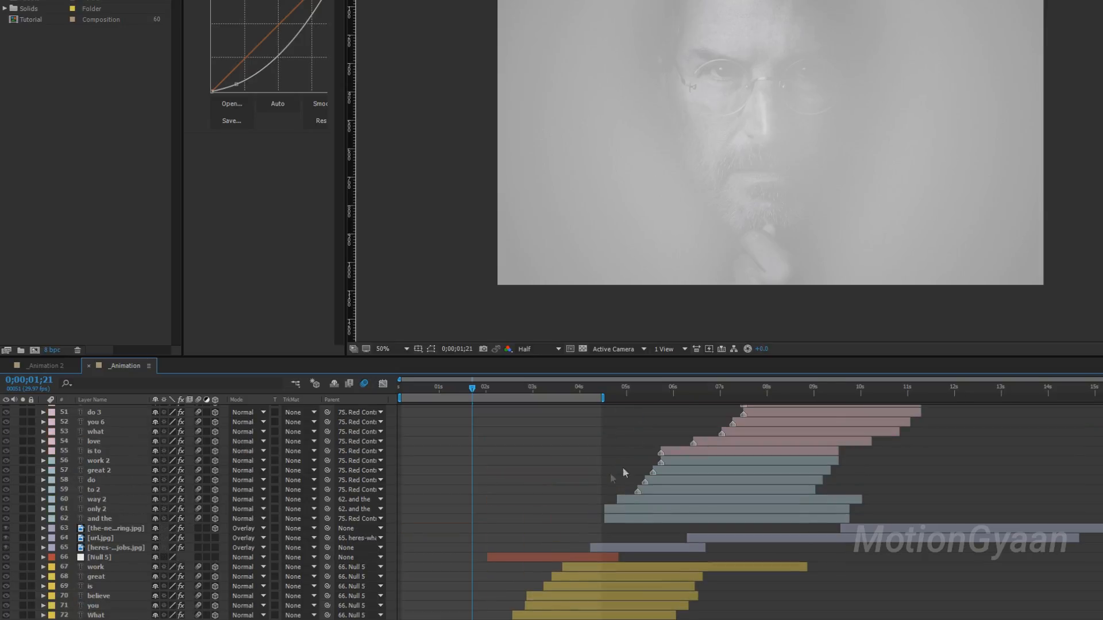
pyautogui.scroll(-5, 832, 460)
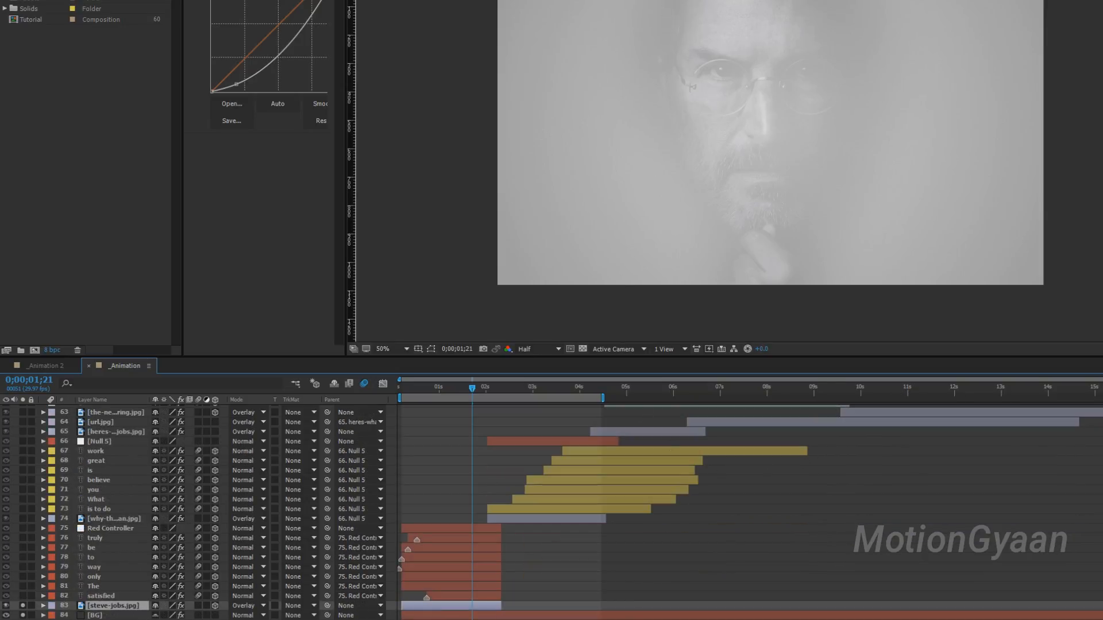
pyautogui.click(22, 605)
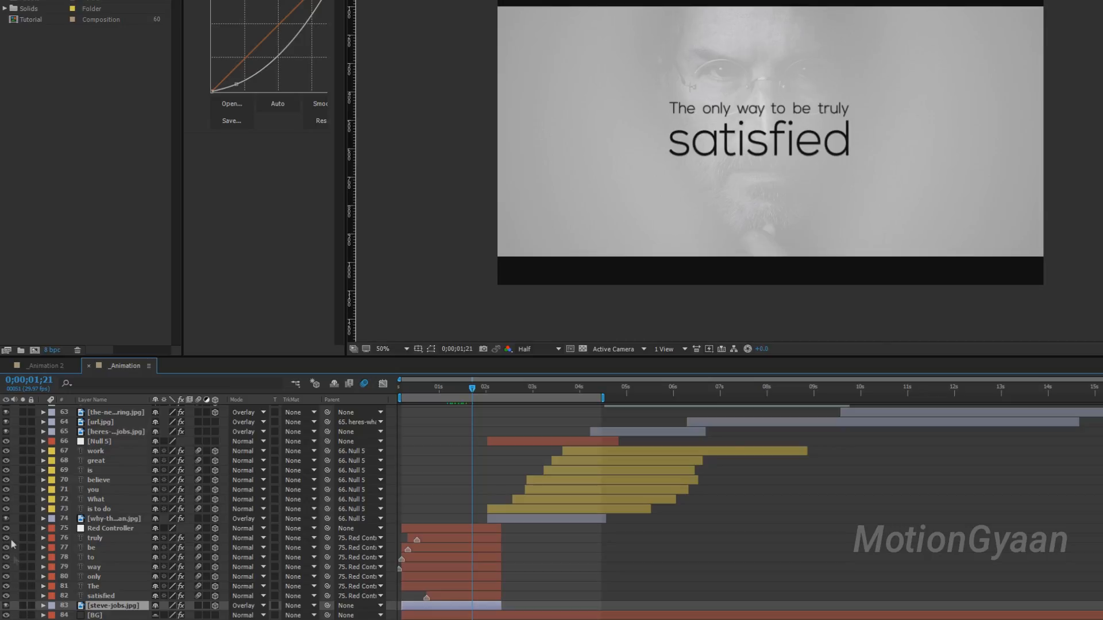
# Step: At 0;00;01;11, solo the text layers from "truly" to "satisfied" and show them over the transparency grid
pyautogui.moveTo(476, 388); pyautogui.dragTo(456, 411)
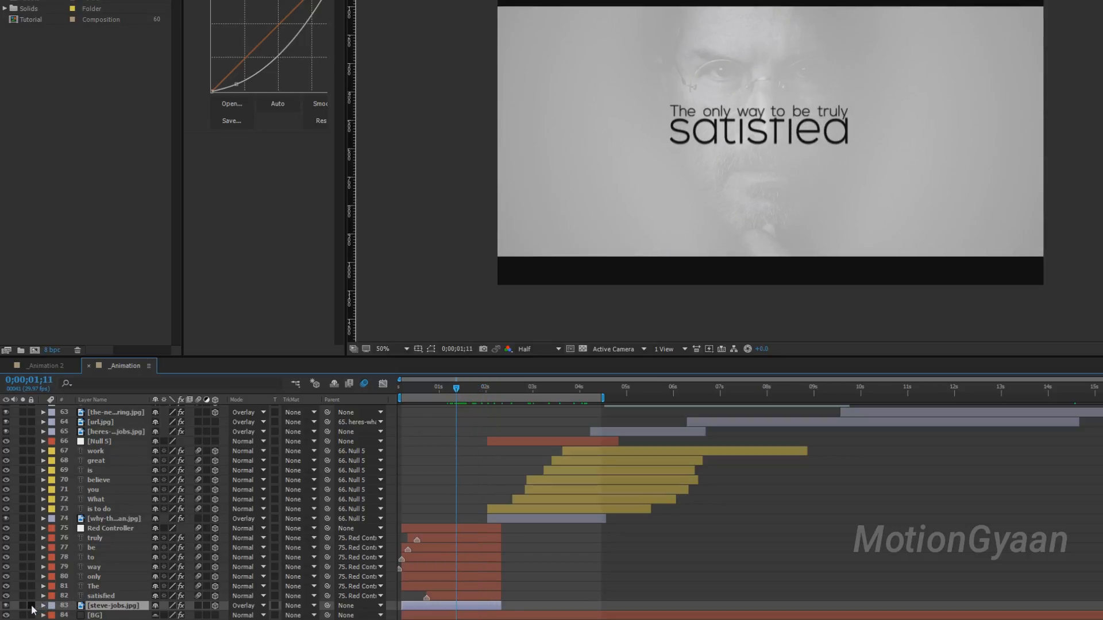
pyautogui.click(99, 597)
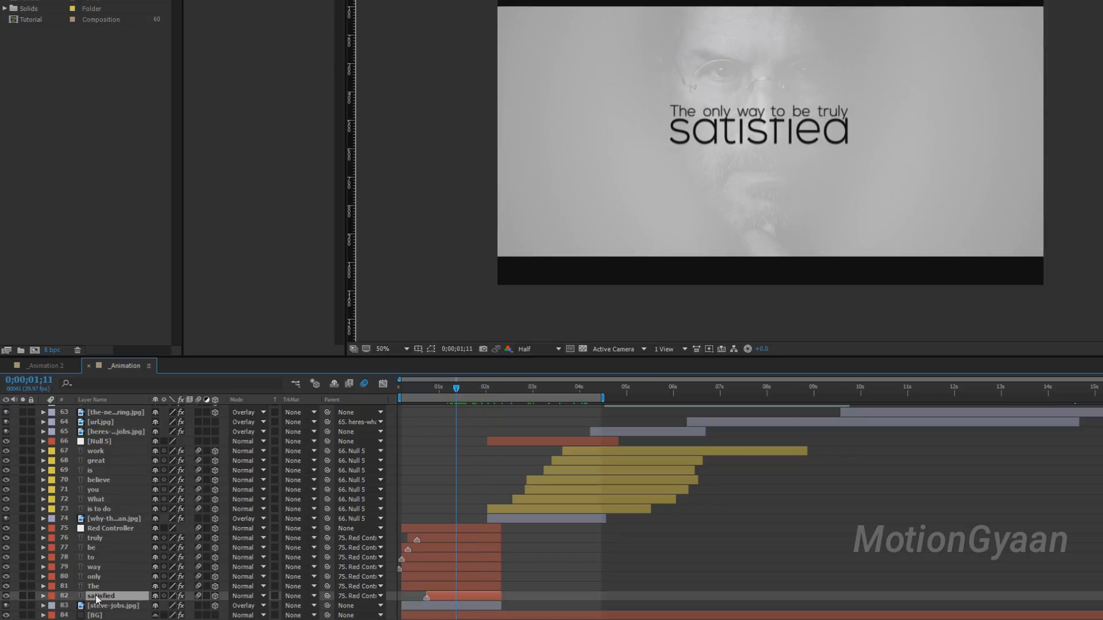
pyautogui.keyDown('shift'); pyautogui.click(106, 543); pyautogui.keyUp('shift')
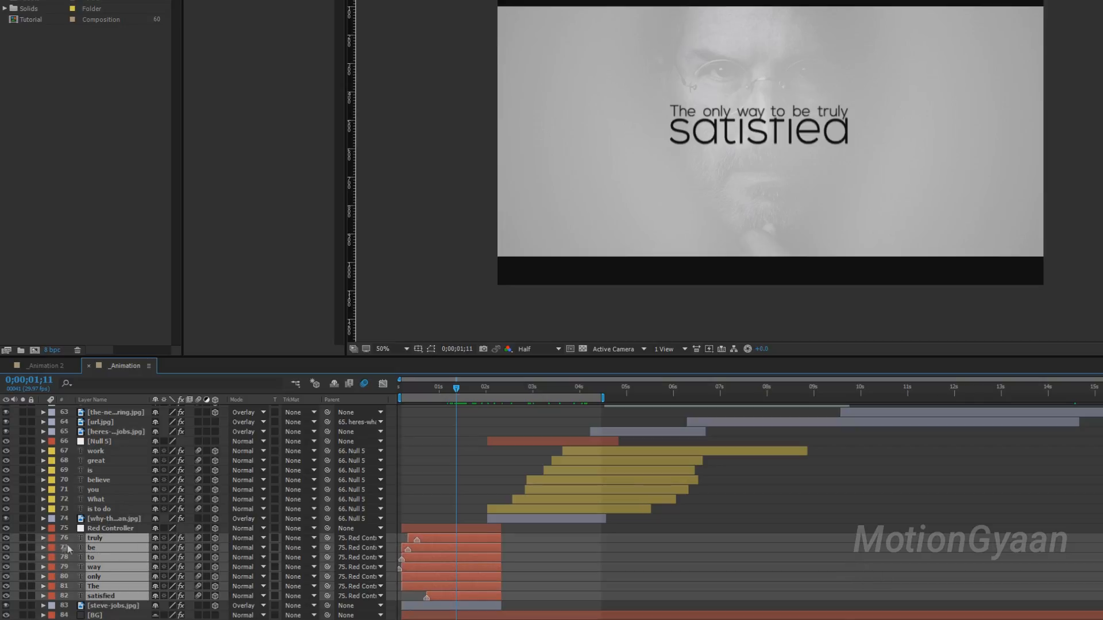
pyautogui.click(22, 547)
pyautogui.click(583, 348)
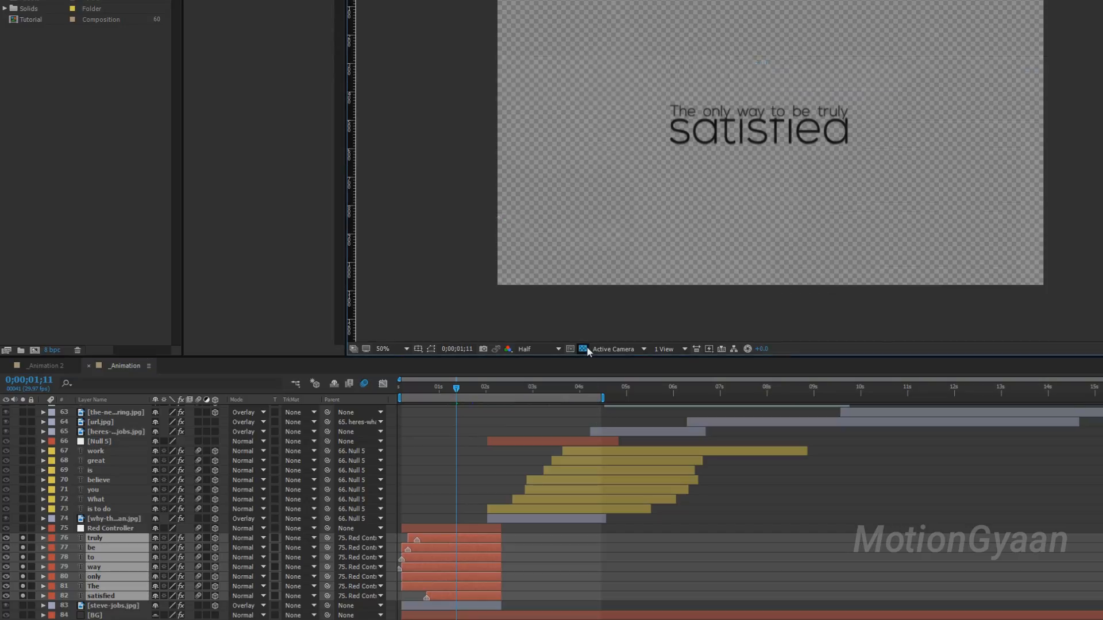
# Step: Inspect the soloed text at 0;00;01;13 at 100% zoom, comparing it with the transparency grid off and on
pyautogui.moveTo(451, 389)
pyautogui.mouseDown()
pyautogui.moveTo(438, 389)
pyautogui.moveTo(459, 389)
pyautogui.mouseUp()
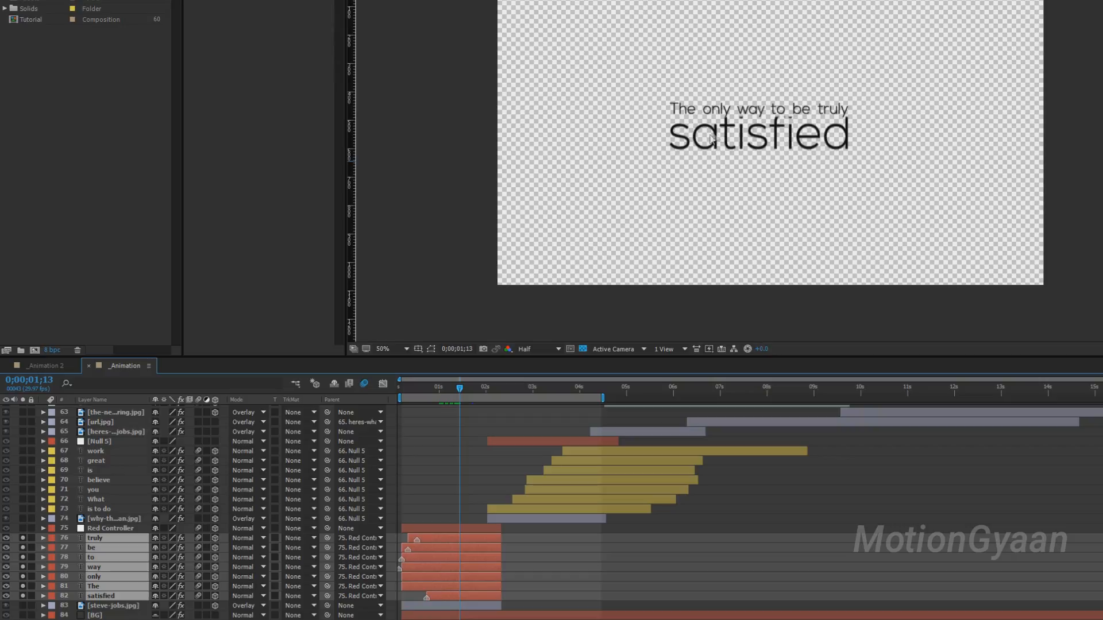
pyautogui.press('.')
pyautogui.click(582, 349)
pyautogui.click(583, 350)
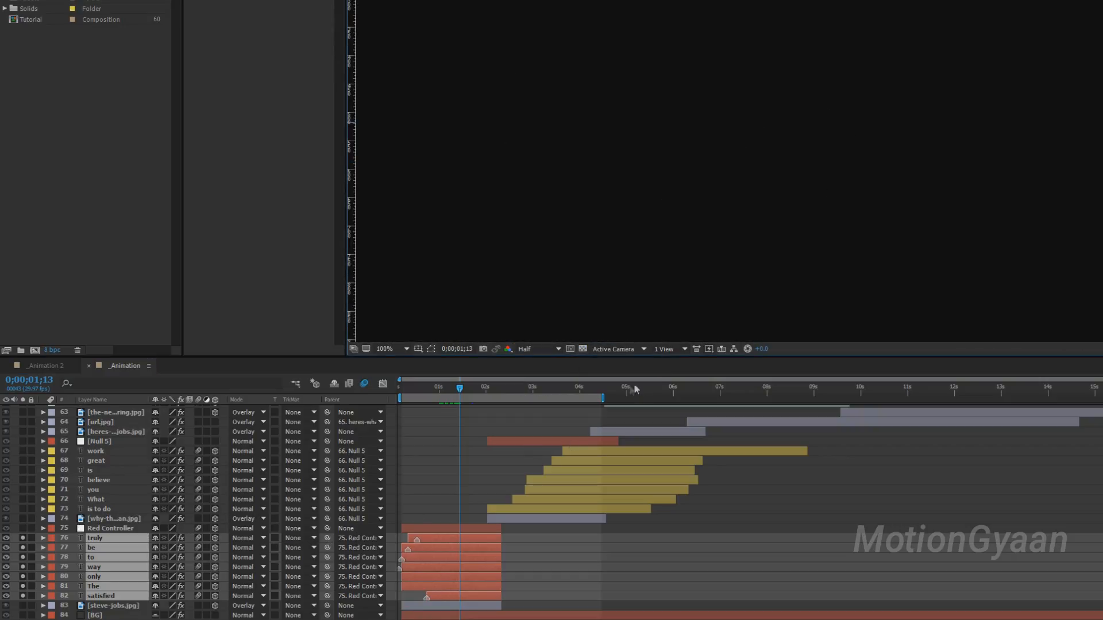
pyautogui.click(582, 348)
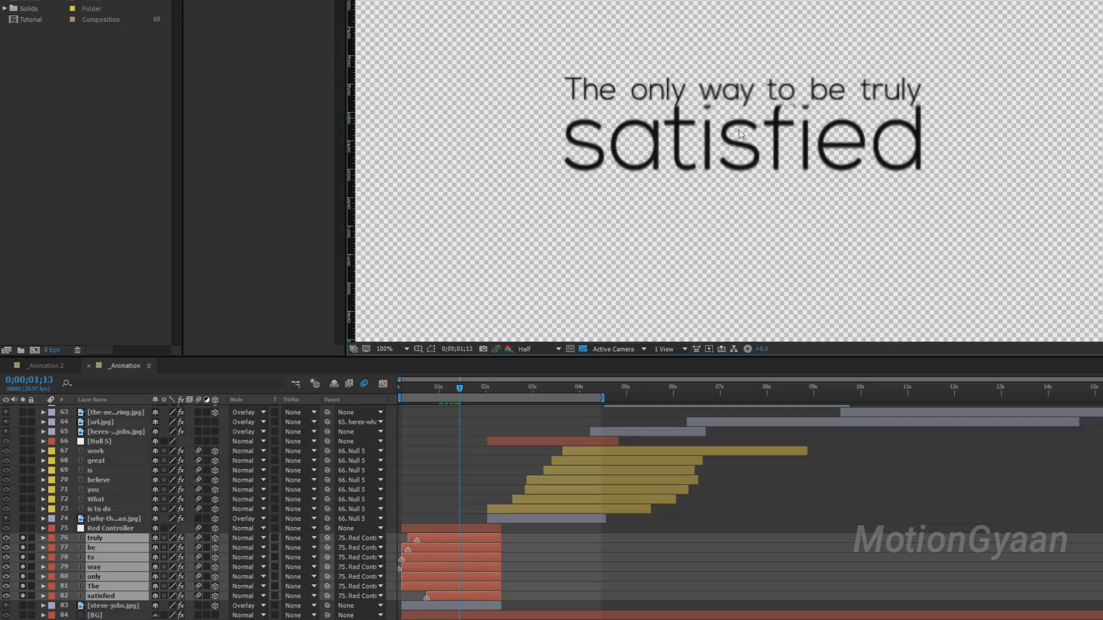
pyautogui.press(',')
# Step: Unsolo the text layers, turn off the transparency grid and deselect the layers
pyautogui.click(23, 548)
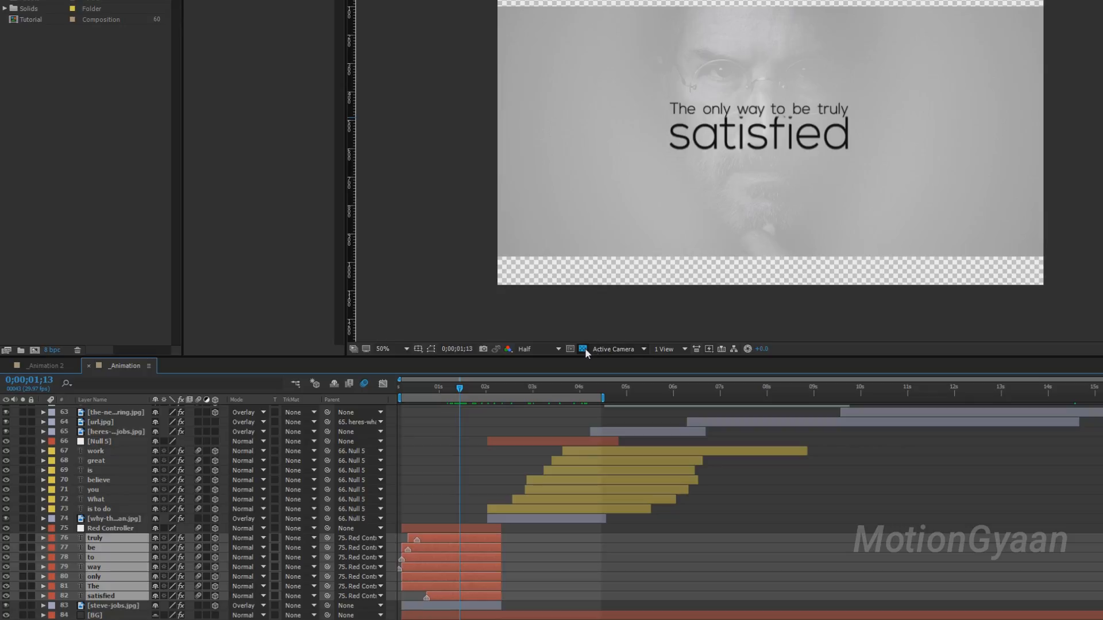
pyautogui.click(584, 349)
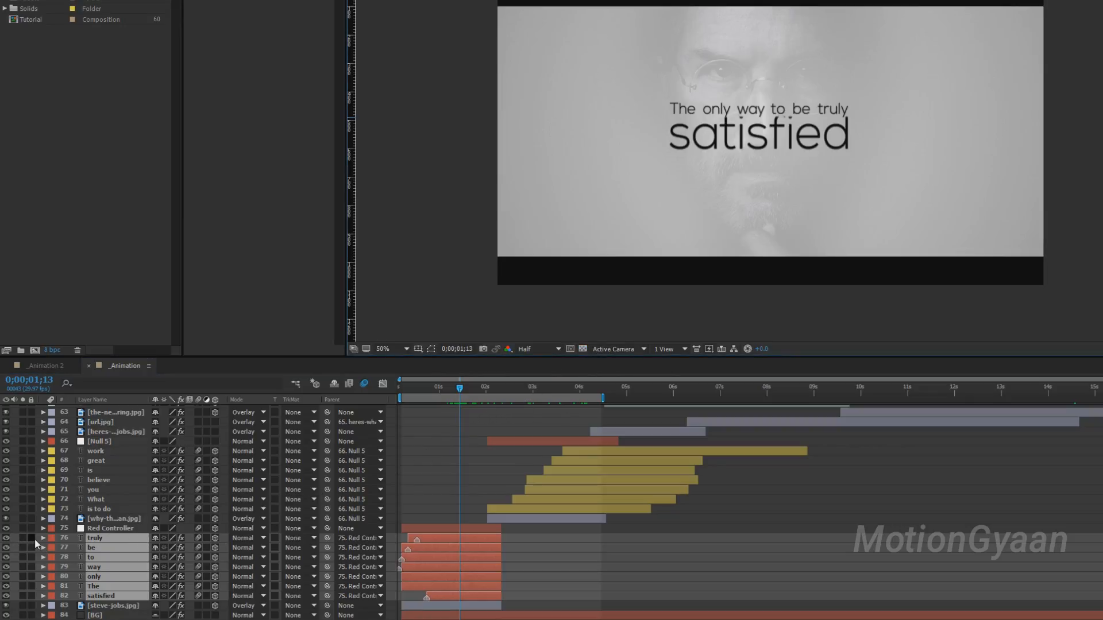
pyautogui.click(463, 415)
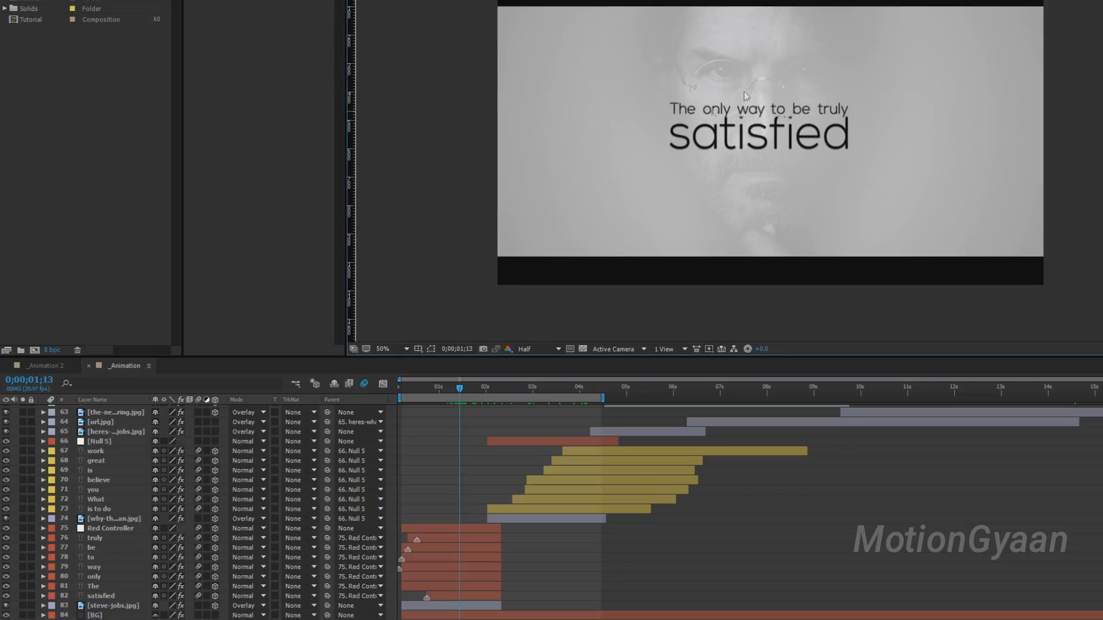
# Step: Try moving the Red Controller, its text layers, steve-jobs.jpg and BG together in the frame, and undo the move
pyautogui.moveTo(1102, 11); pyautogui.dragTo(398, 223)
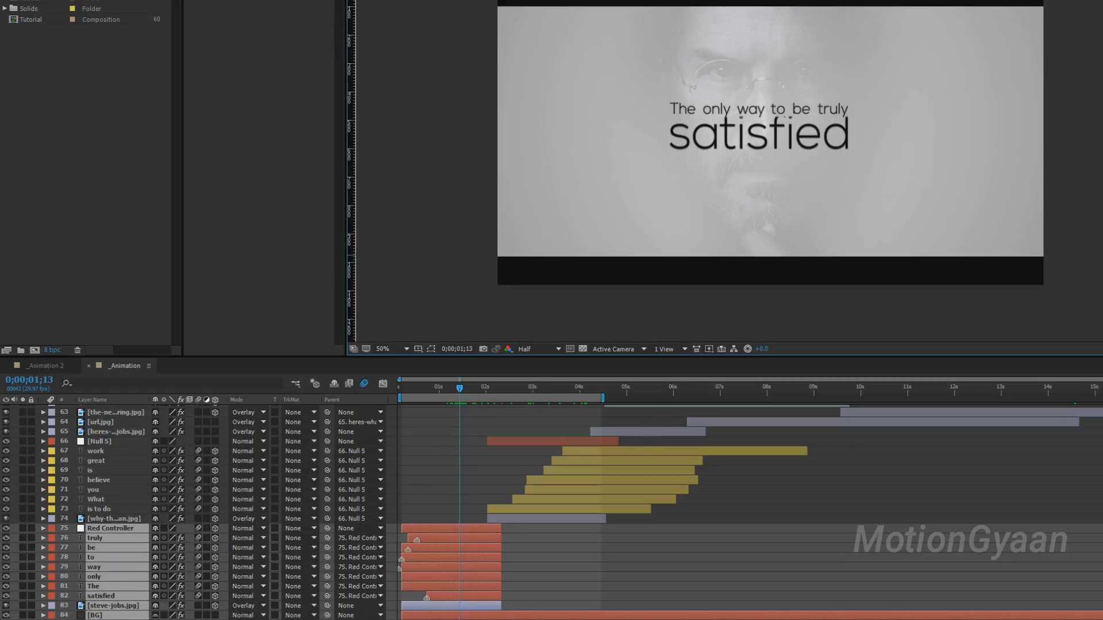
pyautogui.moveTo(765, 134); pyautogui.dragTo(687, 149)
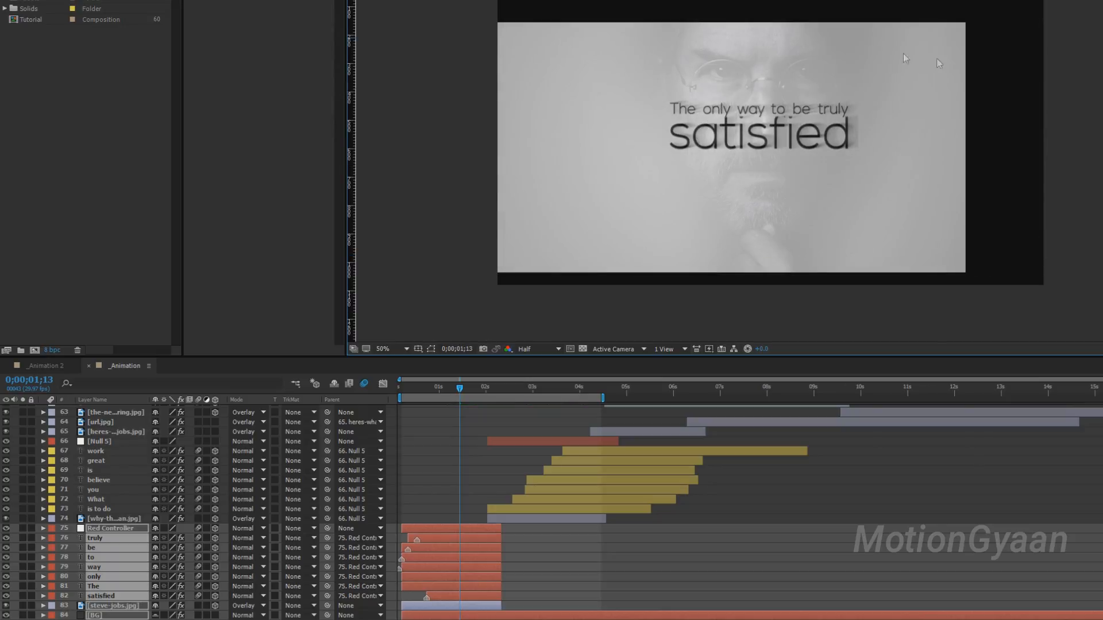
pyautogui.hotkey('ctrl', 'z')
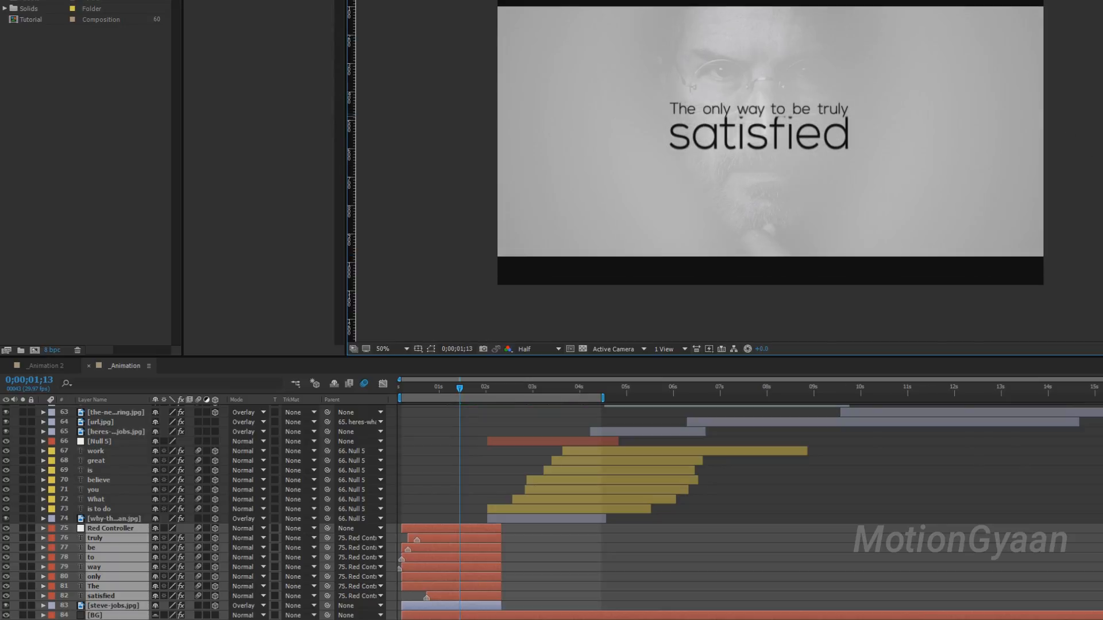
pyautogui.press('F2')
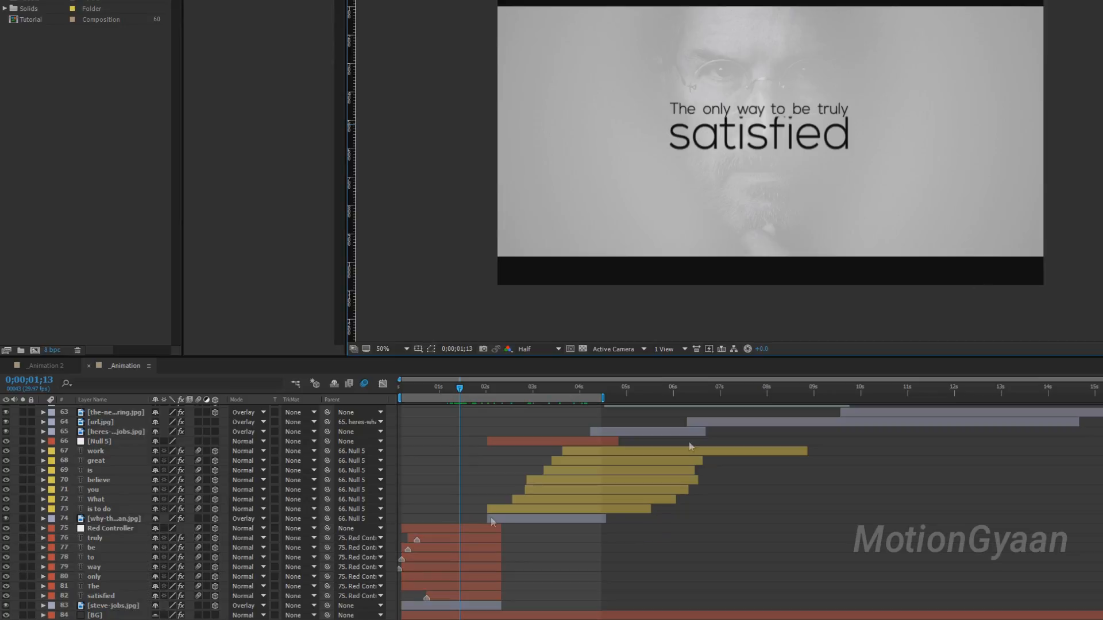
# Step: Lock the steve-jobs.jpg and BG layers and show the layer controls in the composition view
pyautogui.click(110, 608)
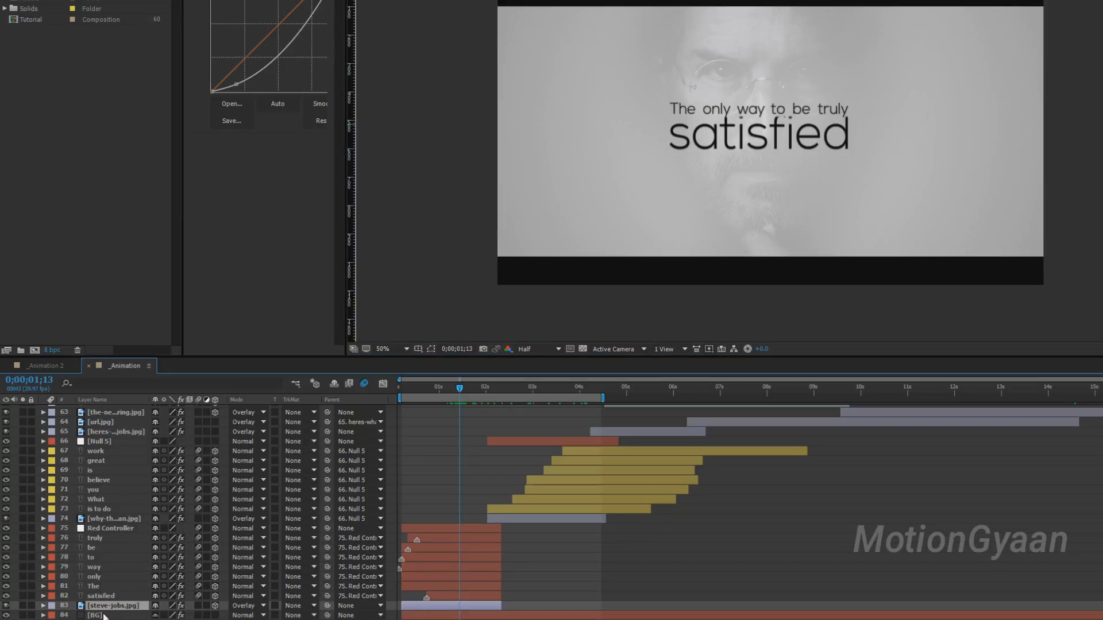
pyautogui.keyDown('shift'); pyautogui.click(103, 614); pyautogui.keyUp('shift')
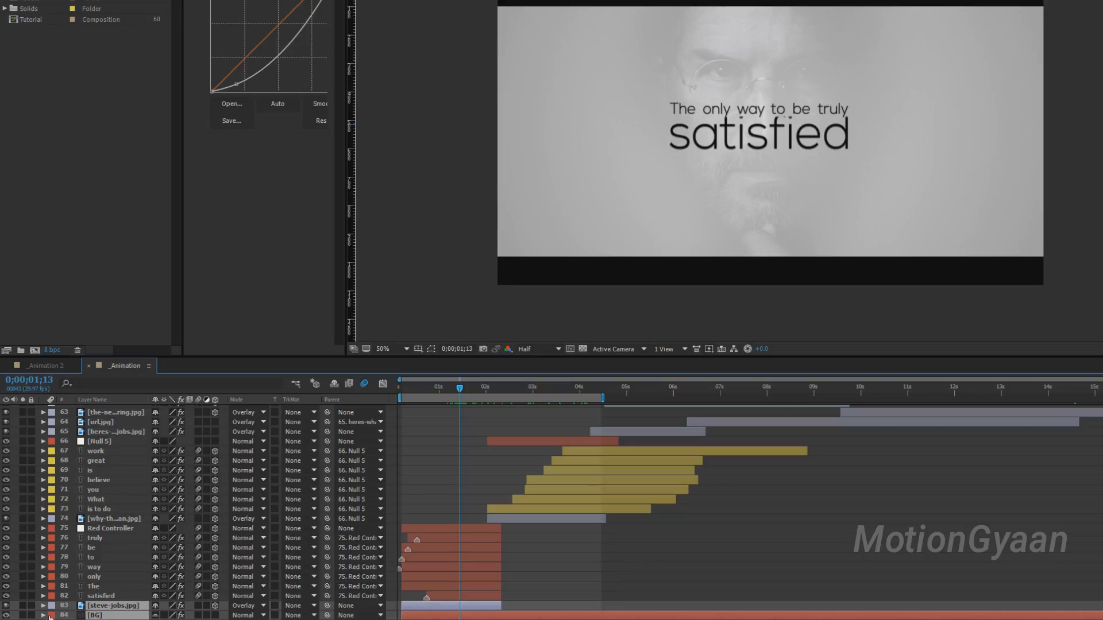
pyautogui.click(33, 607)
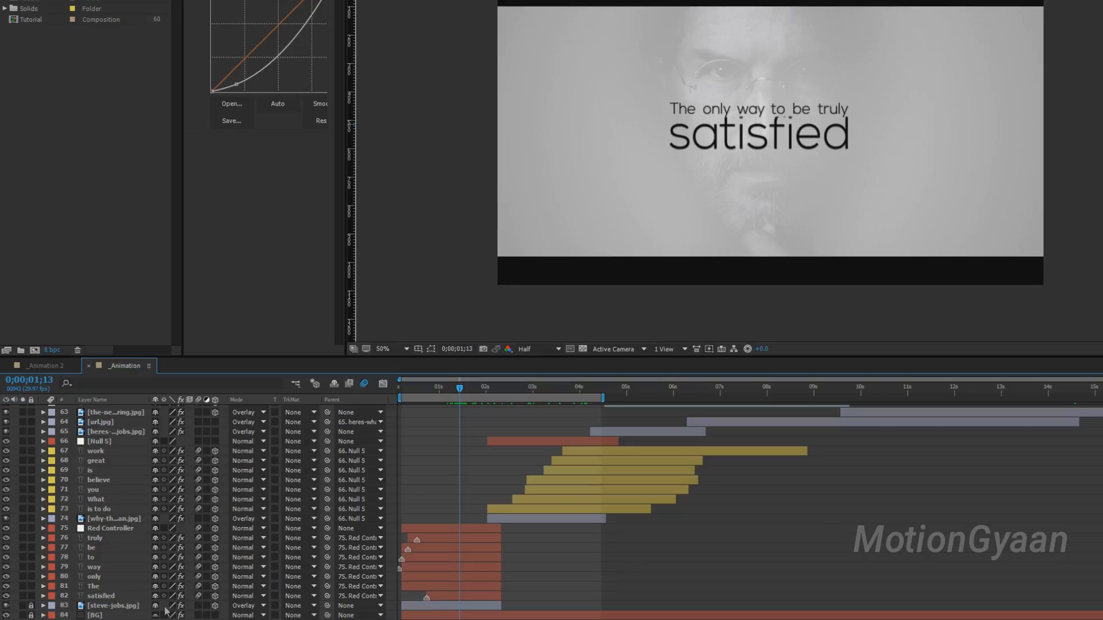
pyautogui.hotkey('ctrl', 'shift', 'h')
# Step: Try moving the Boxing layer in the frame twice, undoing the move each time
pyautogui.moveTo(1015, 105); pyautogui.dragTo(1021, 157)
pyautogui.hotkey('ctrl', 'z')
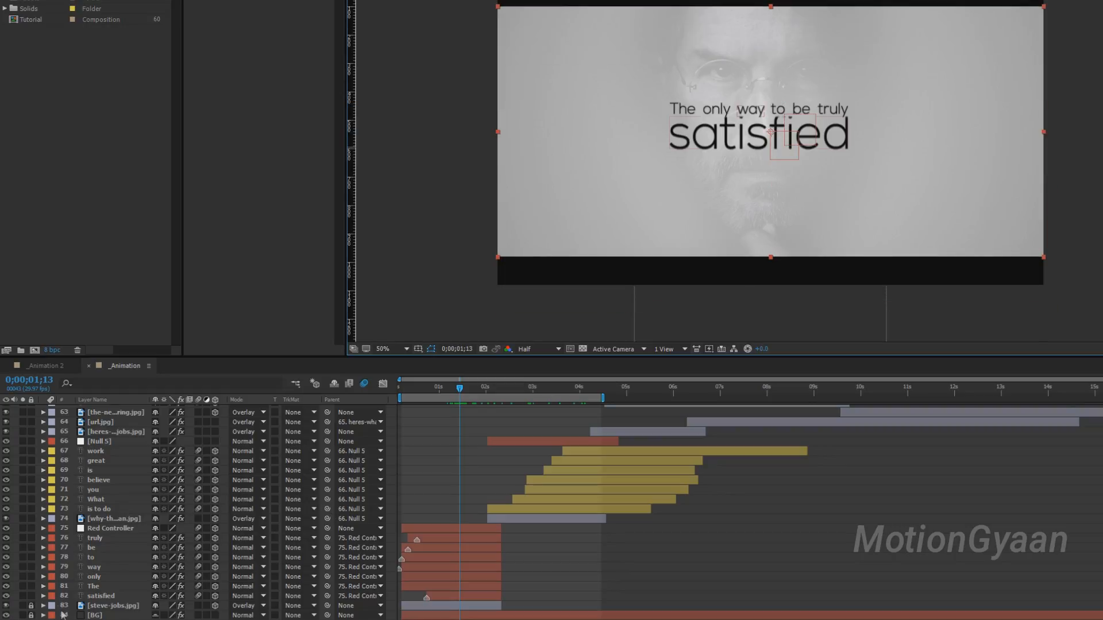
pyautogui.click(690, 560)
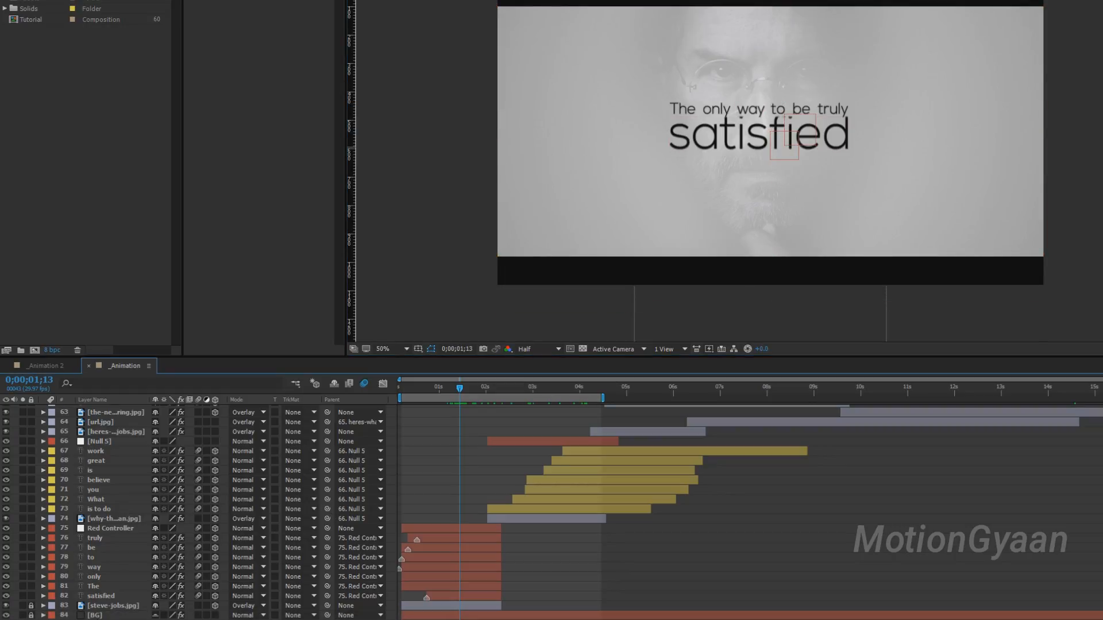
pyautogui.scroll(20, 260, 524)
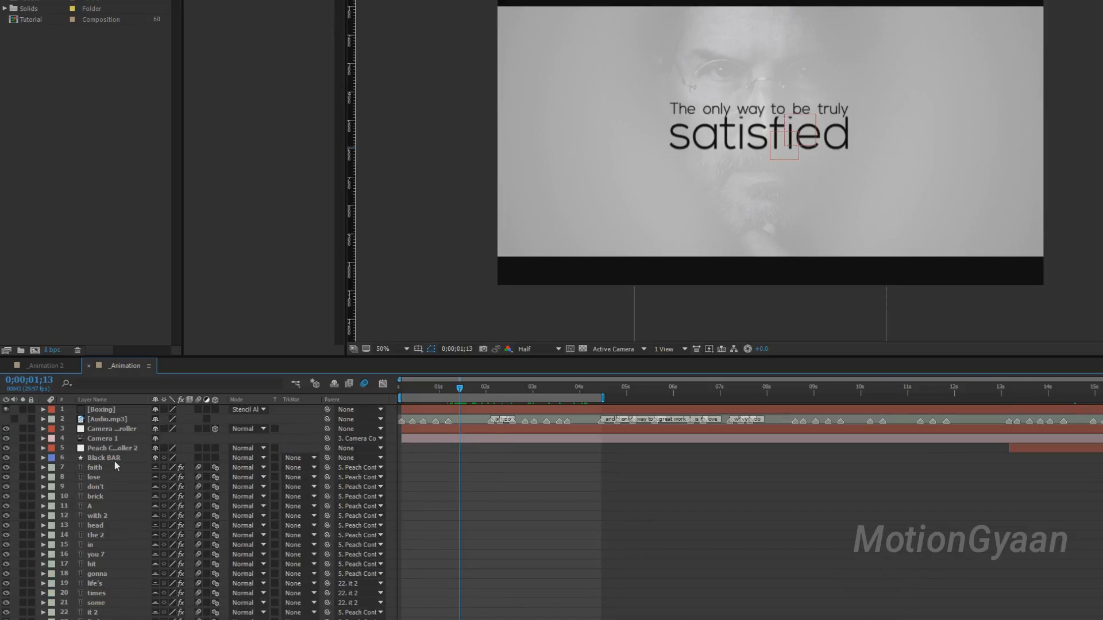
pyautogui.click(635, 185)
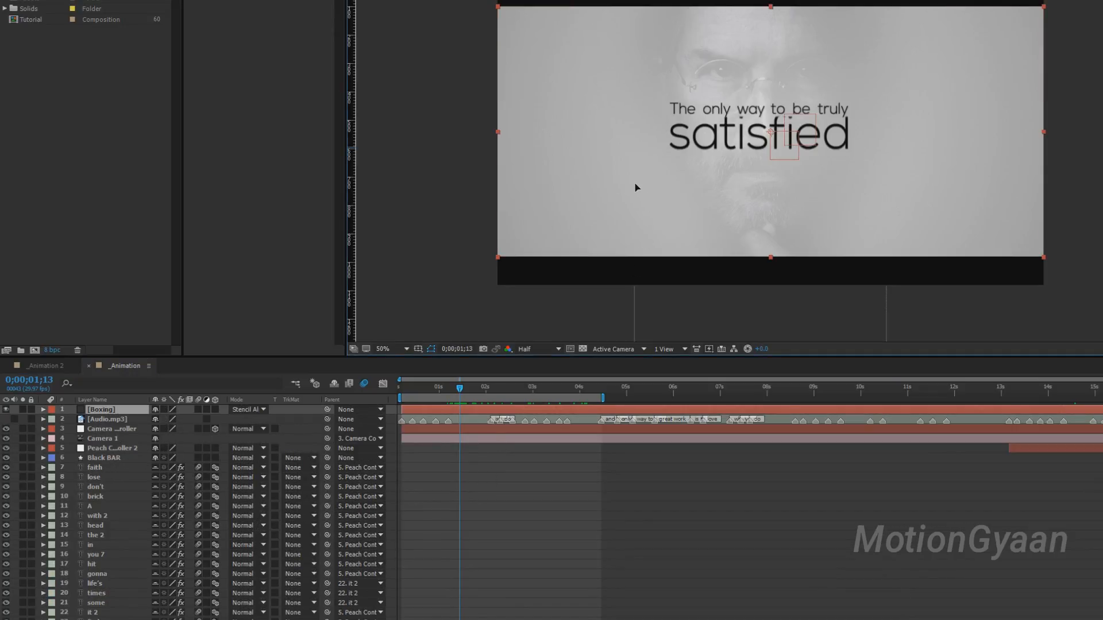
pyautogui.moveTo(636, 184); pyautogui.dragTo(625, 204)
pyautogui.hotkey('ctrl', 'z')
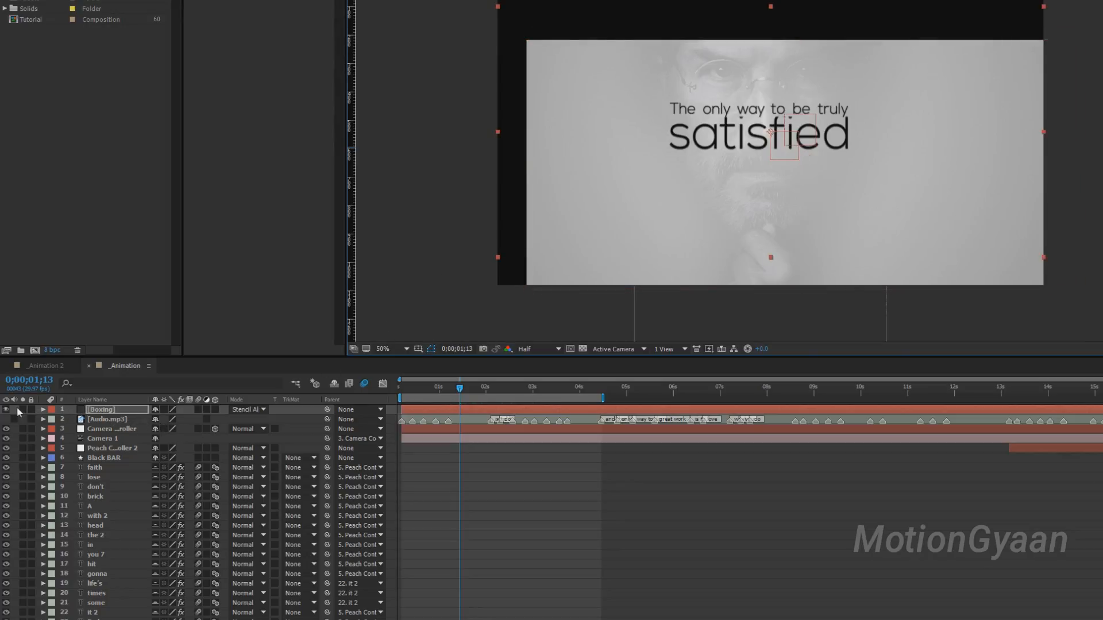
# Step: Lock the Boxing layer, test area-selecting the words "The", "only" and "satisfied" in the frame, and clear the selection
pyautogui.click(32, 407)
pyautogui.moveTo(613, 96); pyautogui.dragTo(715, 164)
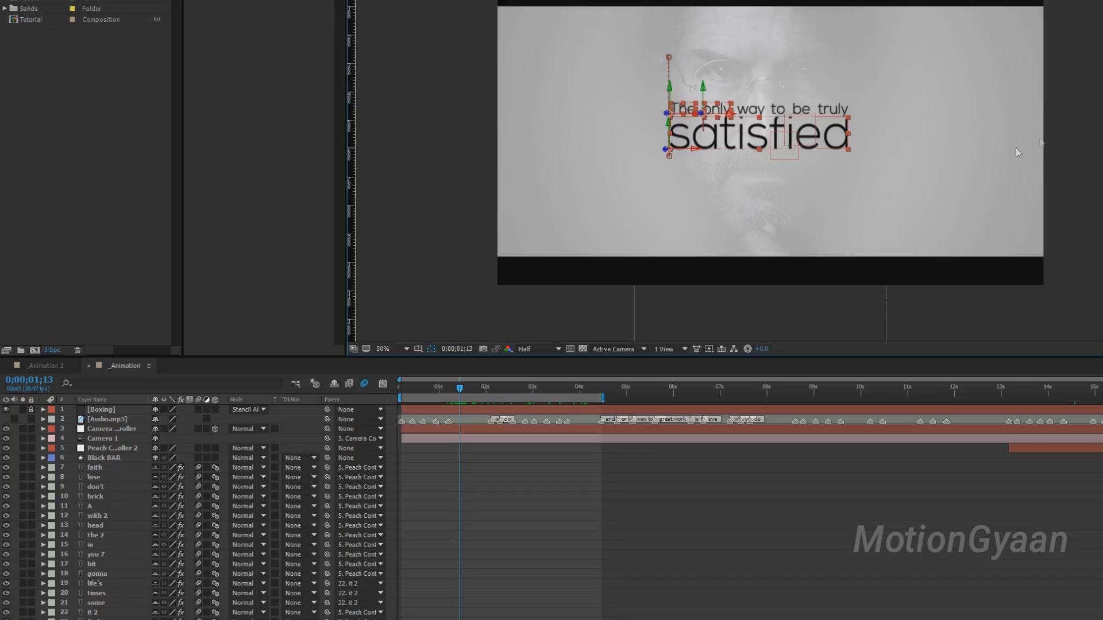
pyautogui.click(1068, 134)
pyautogui.moveTo(578, 105); pyautogui.dragTo(719, 168)
pyautogui.click(581, 106)
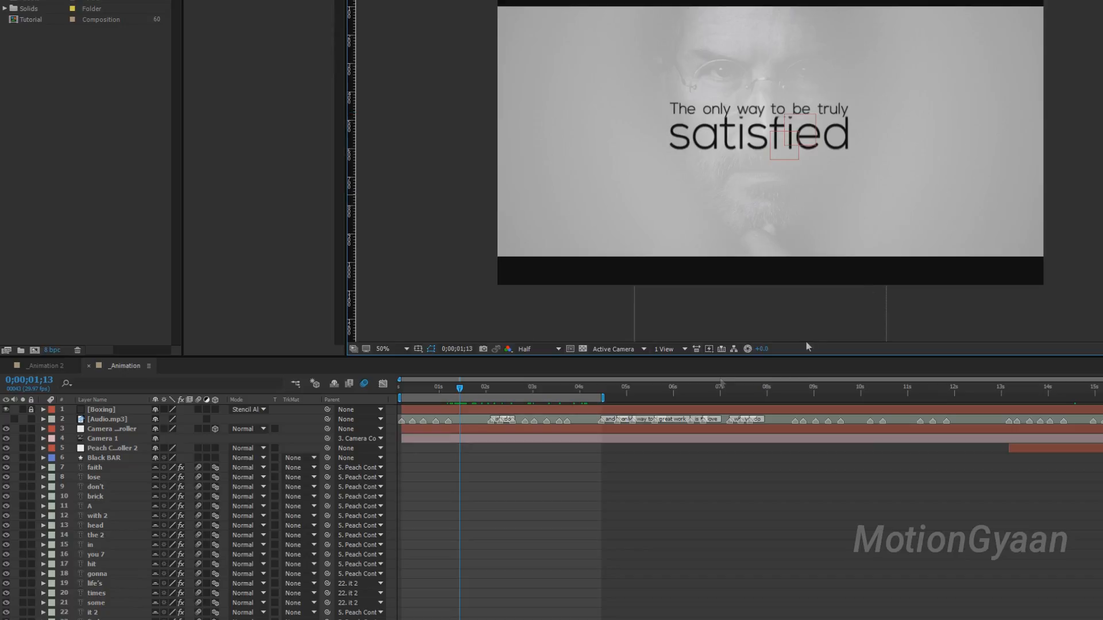
# Step: Examine the colour-labelled layer groups from the bottom of the stack upward, enlarging the timeline to full screen and restoring it
pyautogui.scroll(-15, 467, 462)
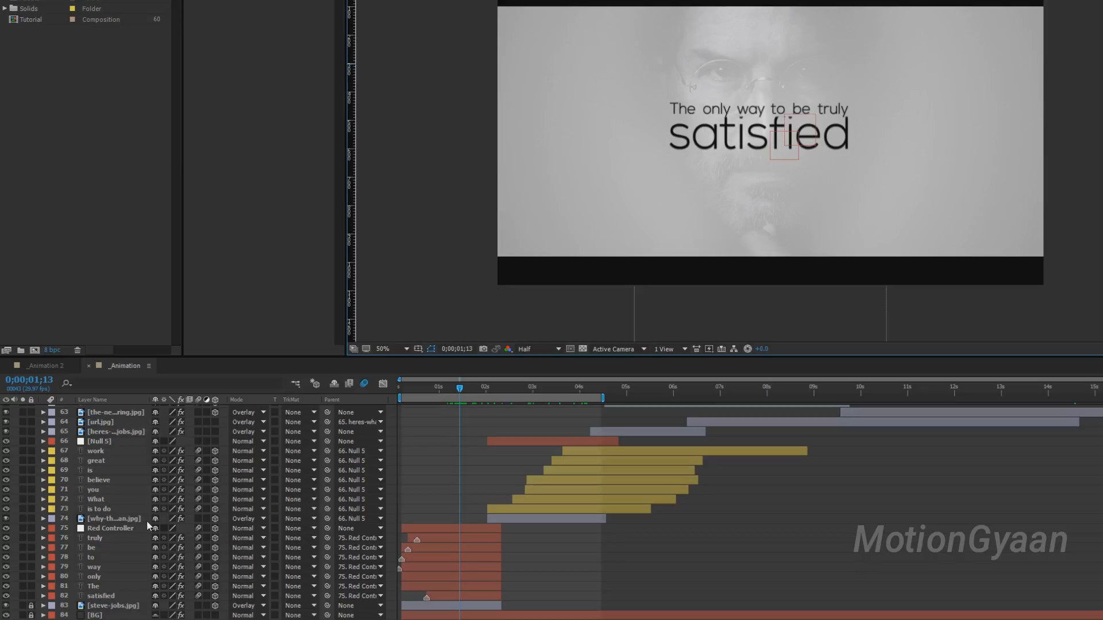
pyautogui.scroll(8, 644, 522)
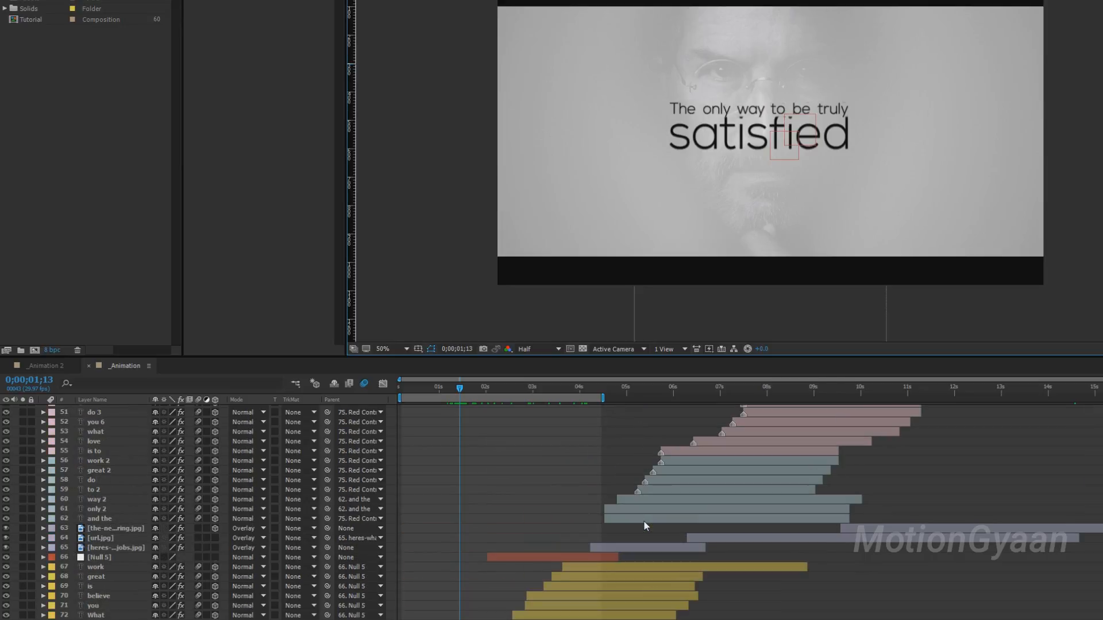
pyautogui.scroll(6, 910, 490)
pyautogui.press('`')
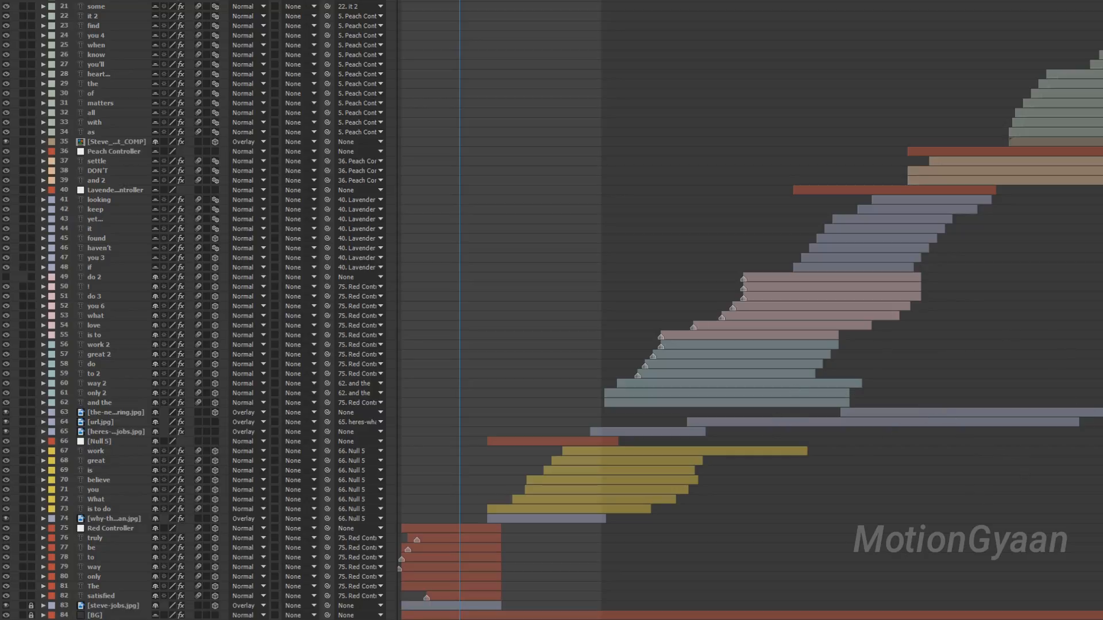
pyautogui.press('`')
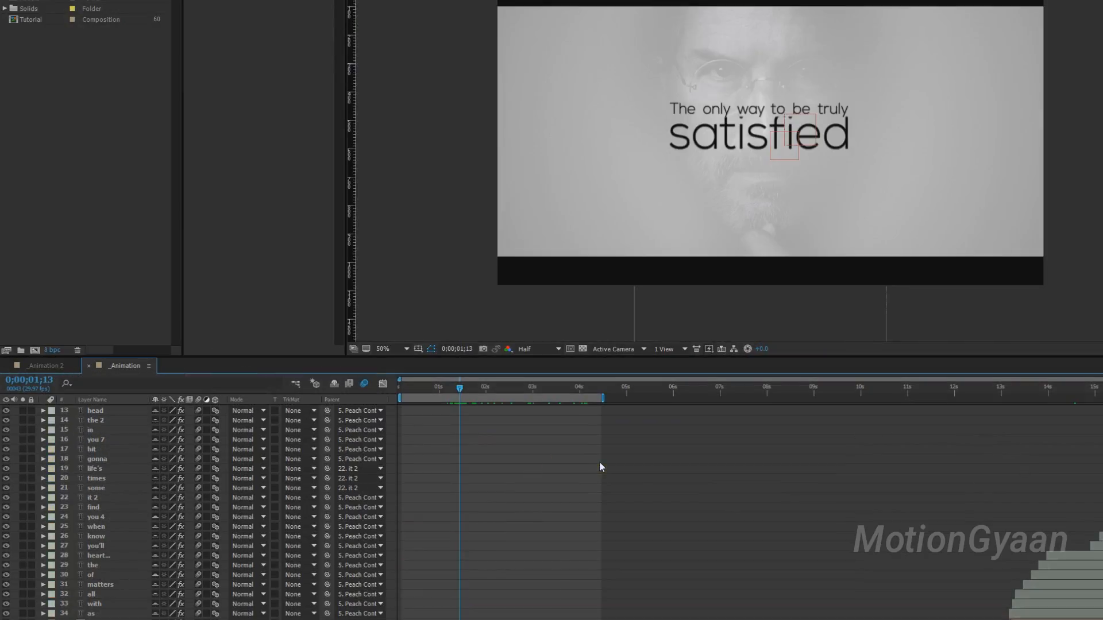
pyautogui.scroll(-14, 737, 501)
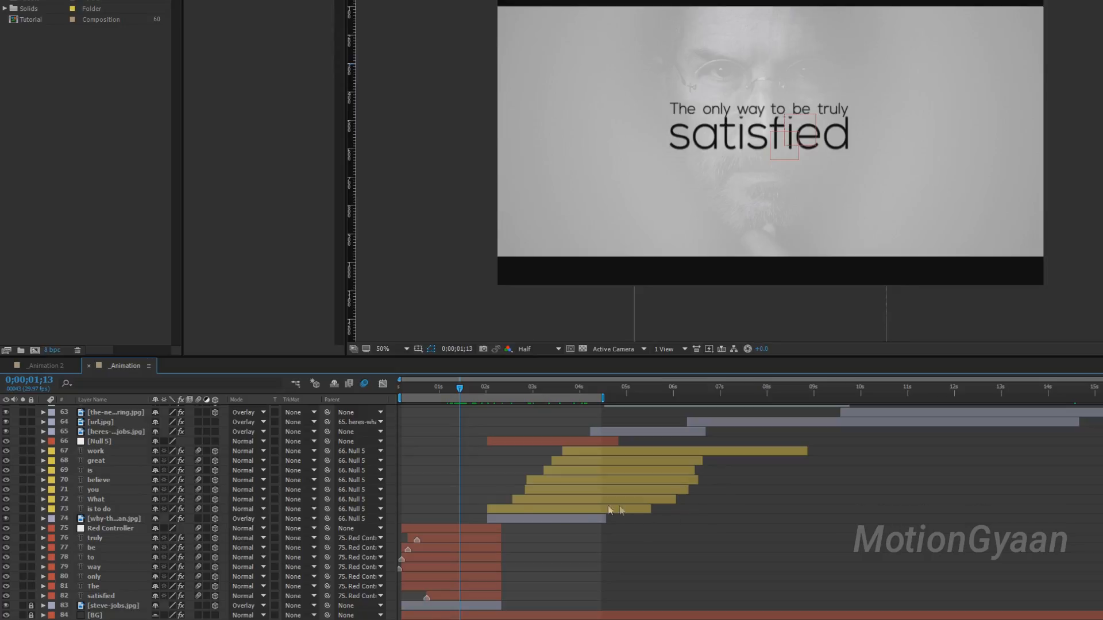
# Step: At 0;00;01;20, set the label colour of the layers from Red Controller to "satisfied" to Green
pyautogui.moveTo(462, 379); pyautogui.dragTo(471, 386)
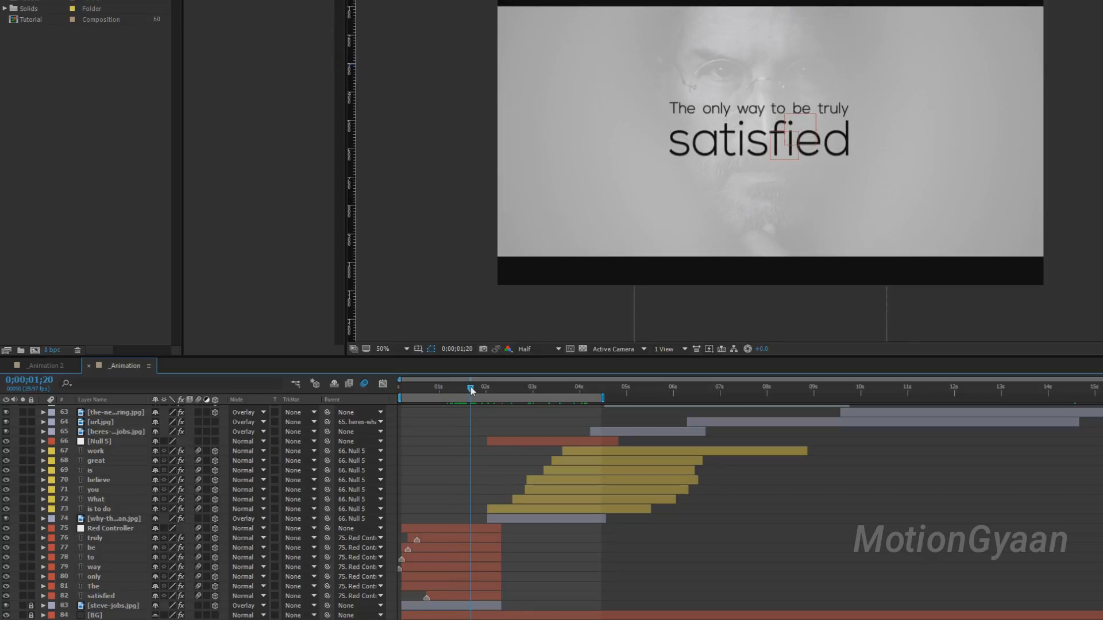
pyautogui.click(454, 527)
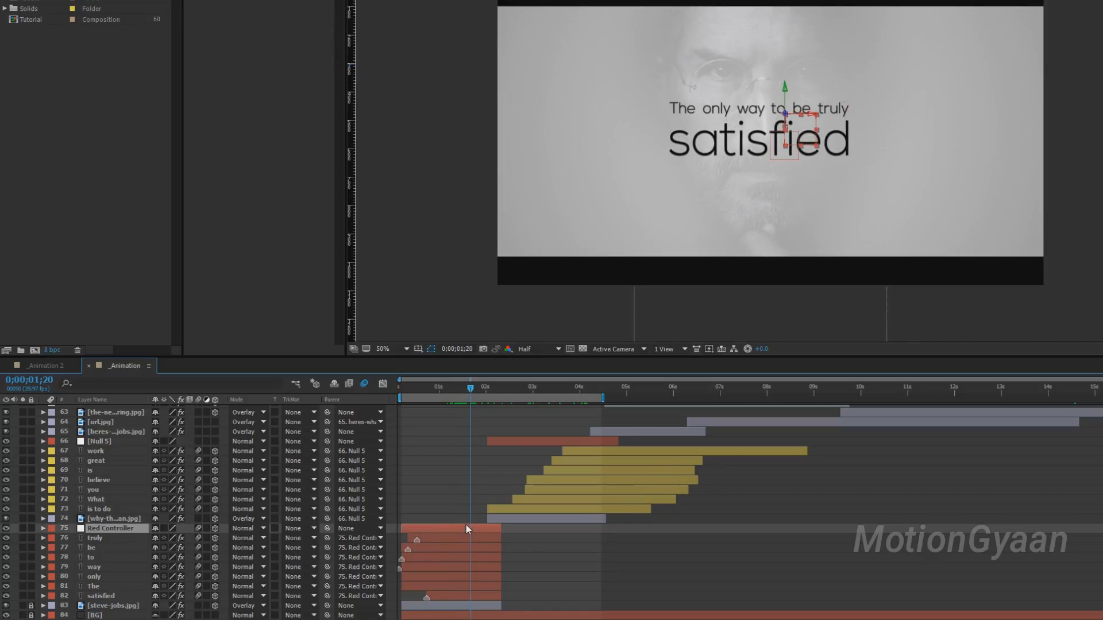
pyautogui.keyDown('shift'); pyautogui.click(483, 594); pyautogui.keyUp('shift')
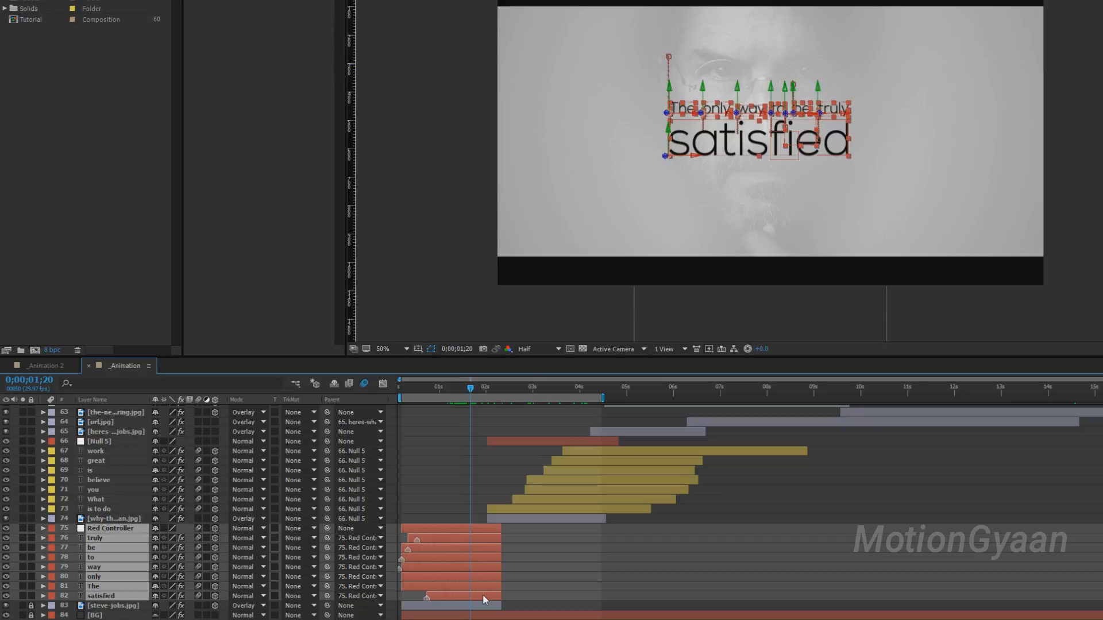
pyautogui.click(52, 538)
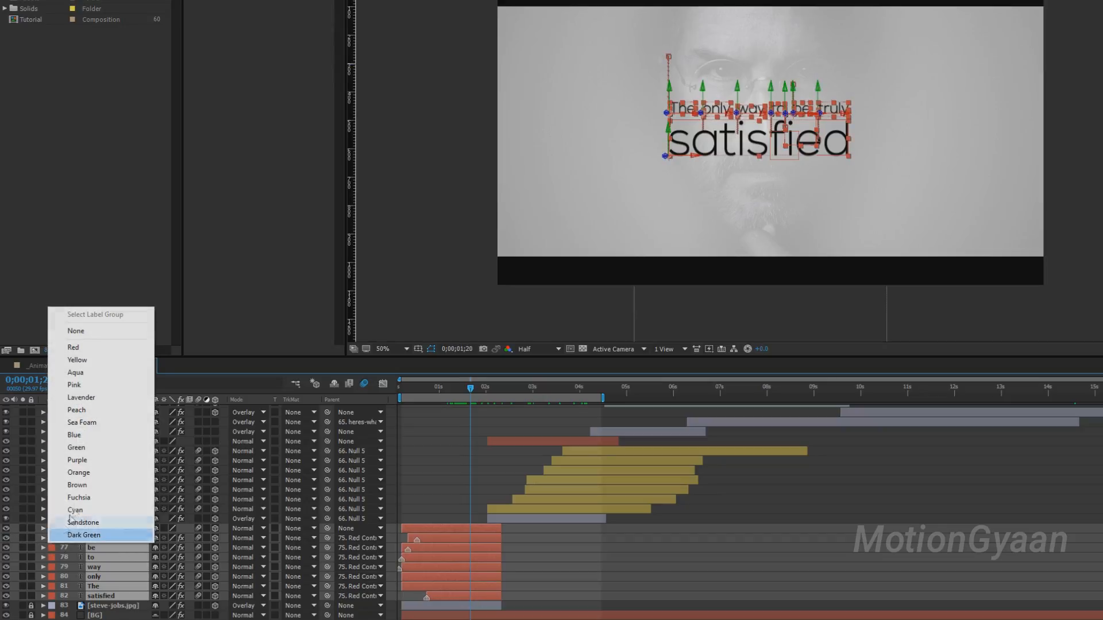
pyautogui.click(75, 438)
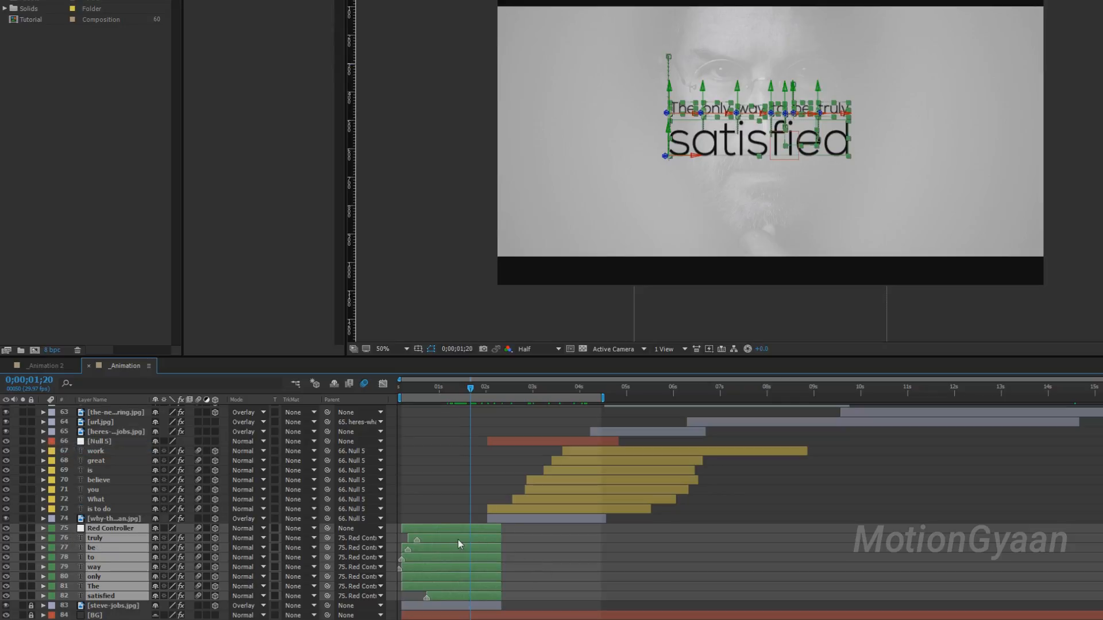
# Step: Compare the label colours in the enlarged timeline, and set the label of the layers from Red Controller to "satisfied" back to Red
pyautogui.press('`')
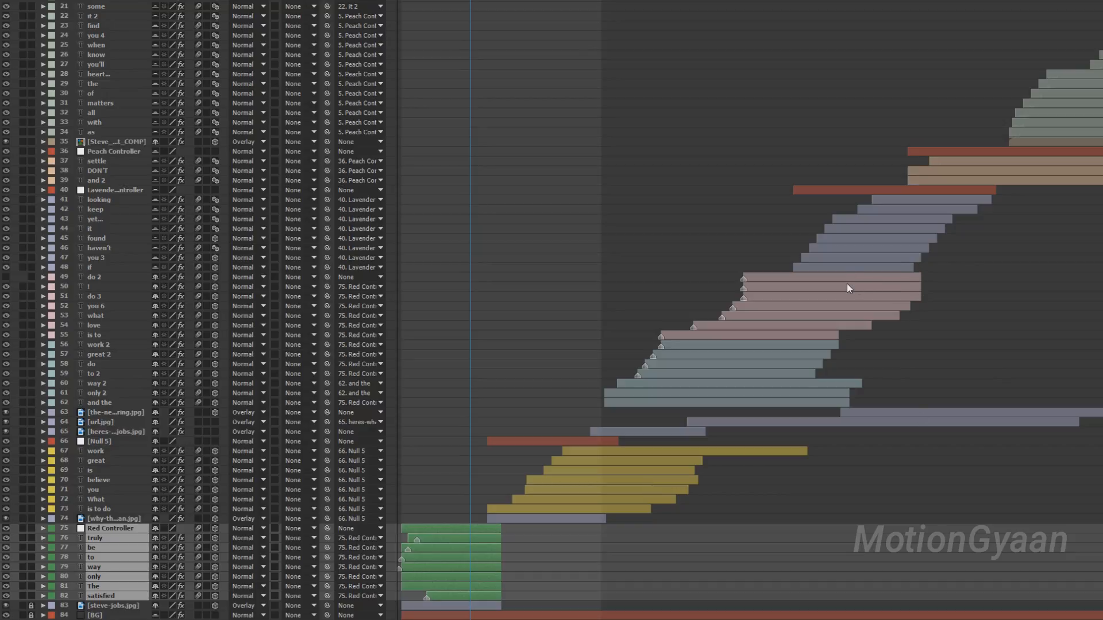
pyautogui.press('`')
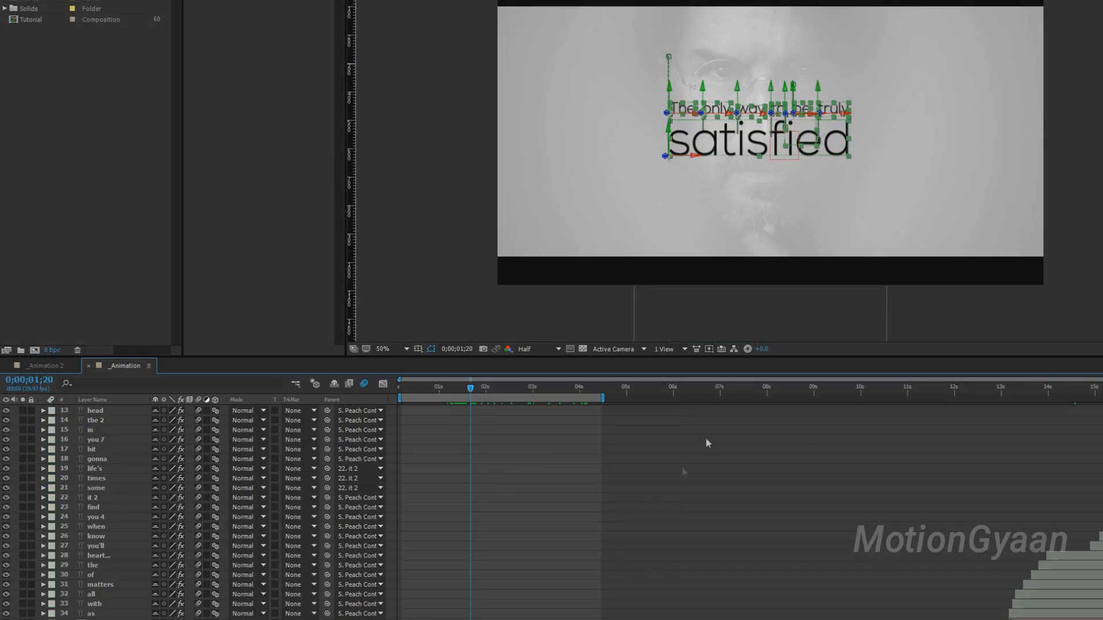
pyautogui.scroll(-2, 473, 554)
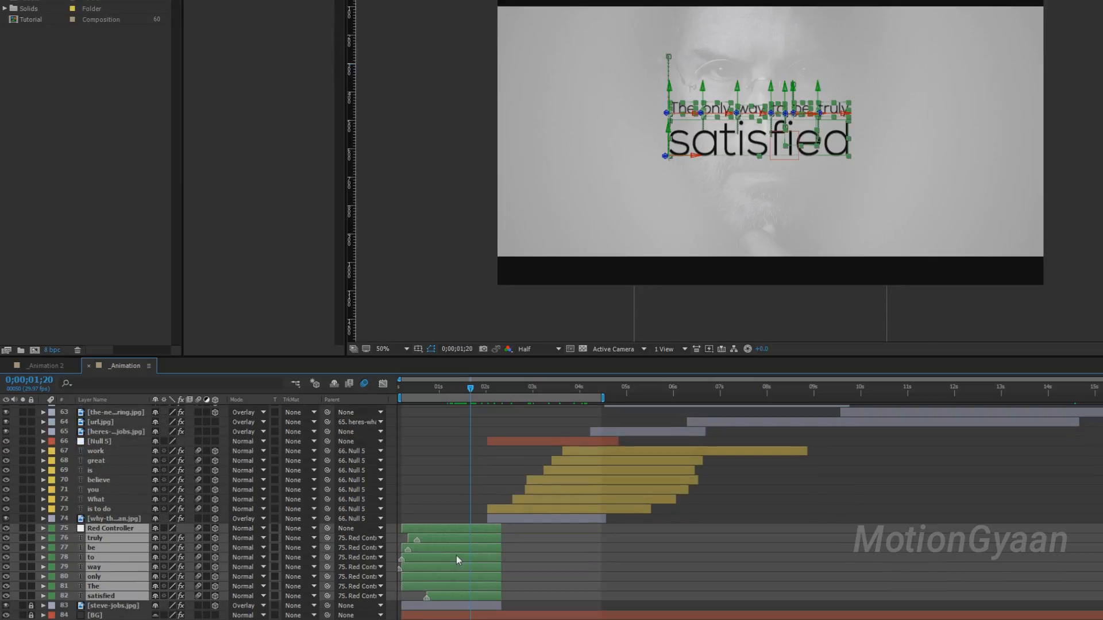
pyautogui.click(52, 539)
pyautogui.click(59, 538)
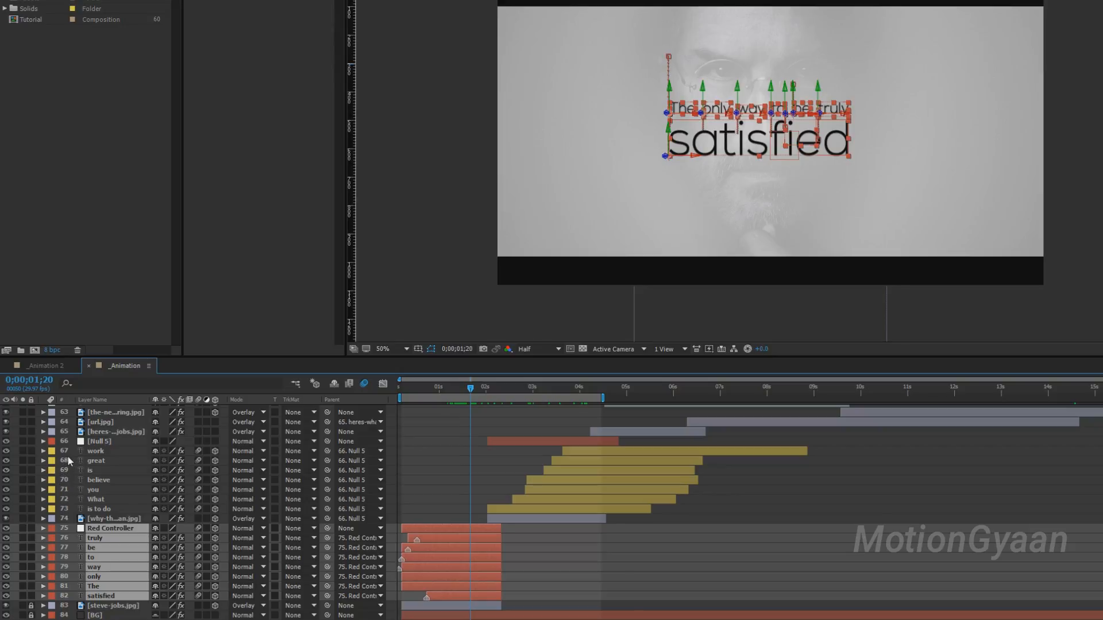
# Step: Go to 0;00;03;29 and select the yellow text layers from "believe" to "work"
pyautogui.scroll(10, 68, 457)
pyautogui.scroll(-10, 68, 457)
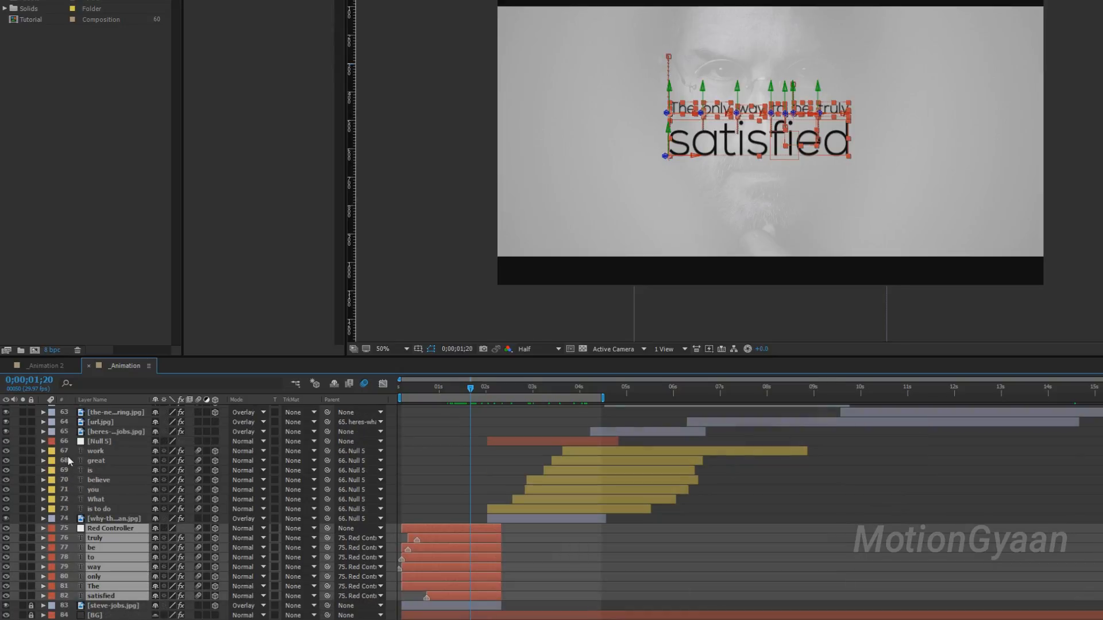
pyautogui.click(117, 481)
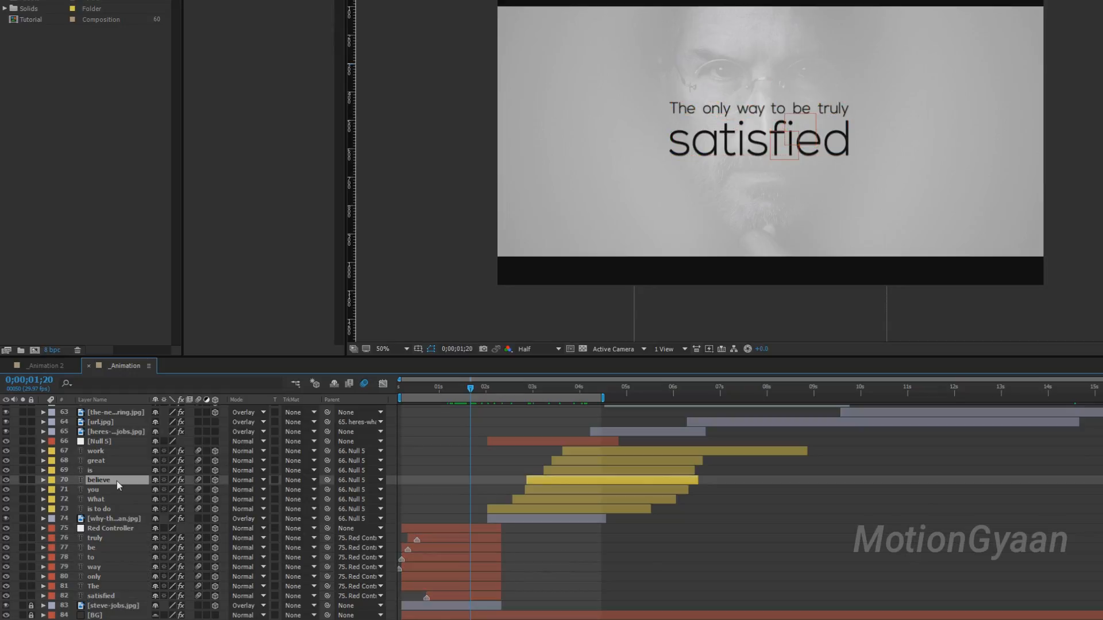
pyautogui.press('Return')
pyautogui.press('Return')
pyautogui.click(578, 391)
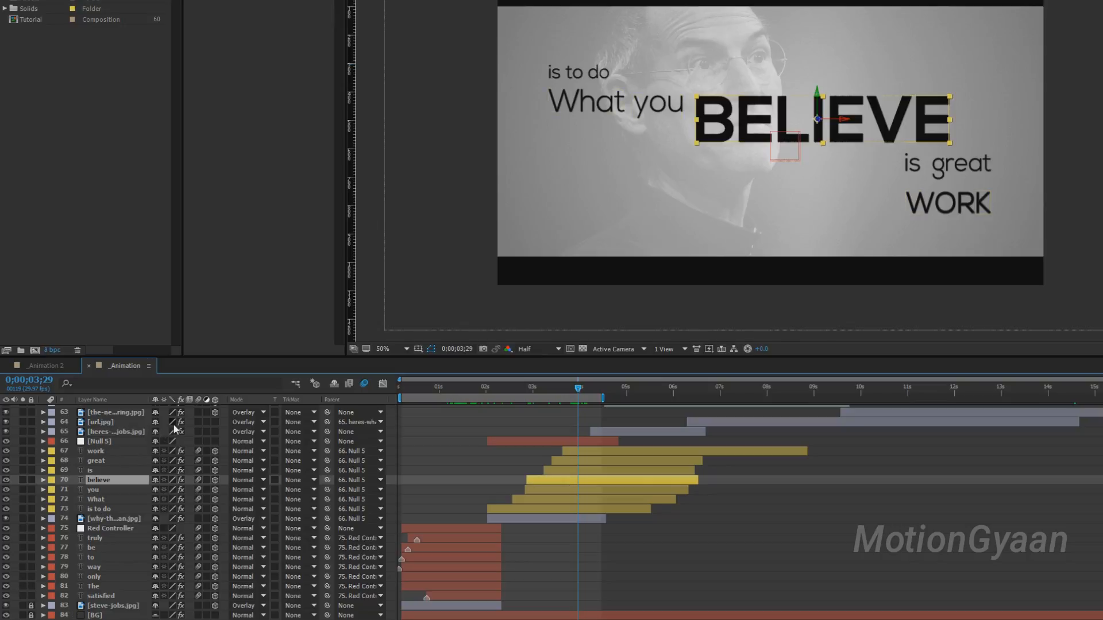
pyautogui.keyDown('shift'); pyautogui.click(123, 451); pyautogui.keyUp('shift')
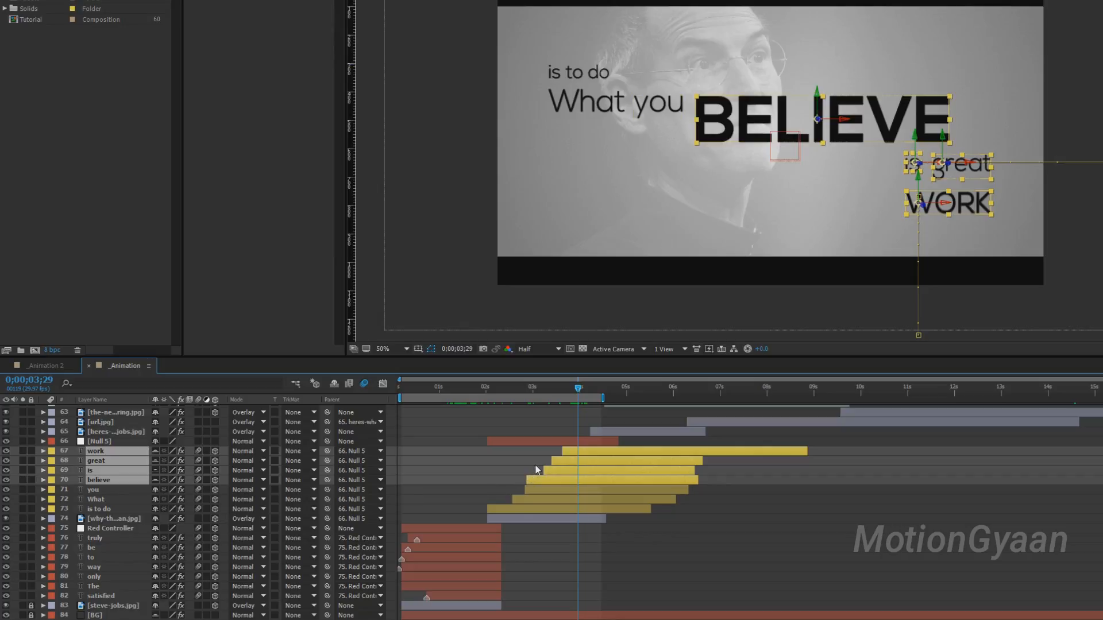
# Step: Examine how the colour-labelled layer groups are staggered in time throughout the layer stack
pyautogui.scroll(9, 536, 465)
pyautogui.scroll(4, 910, 516)
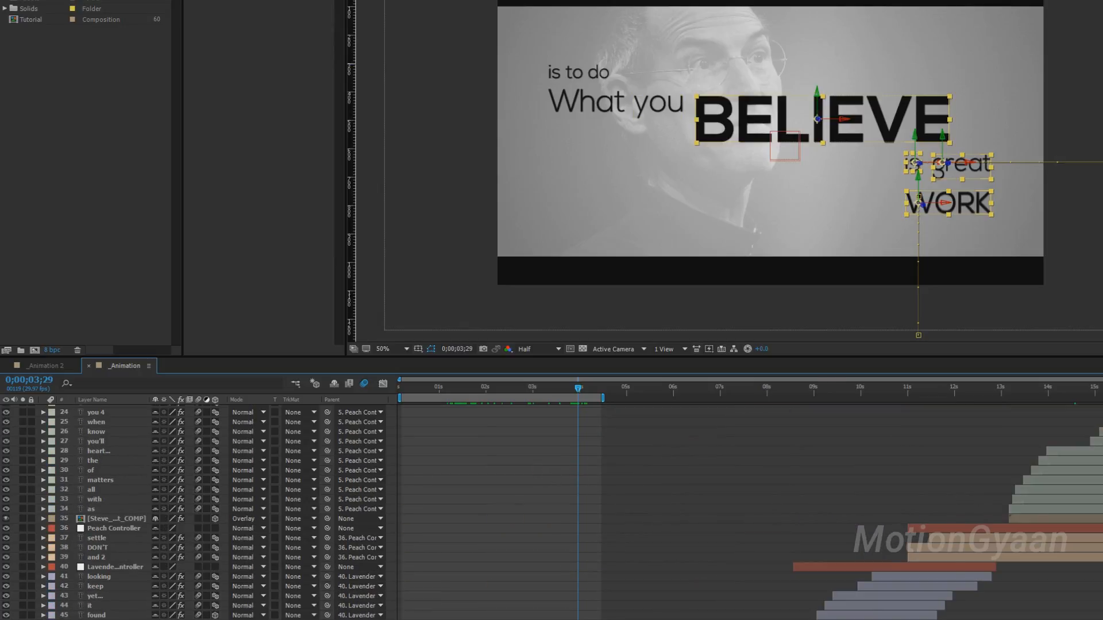
pyautogui.scroll(8, 1077, 451)
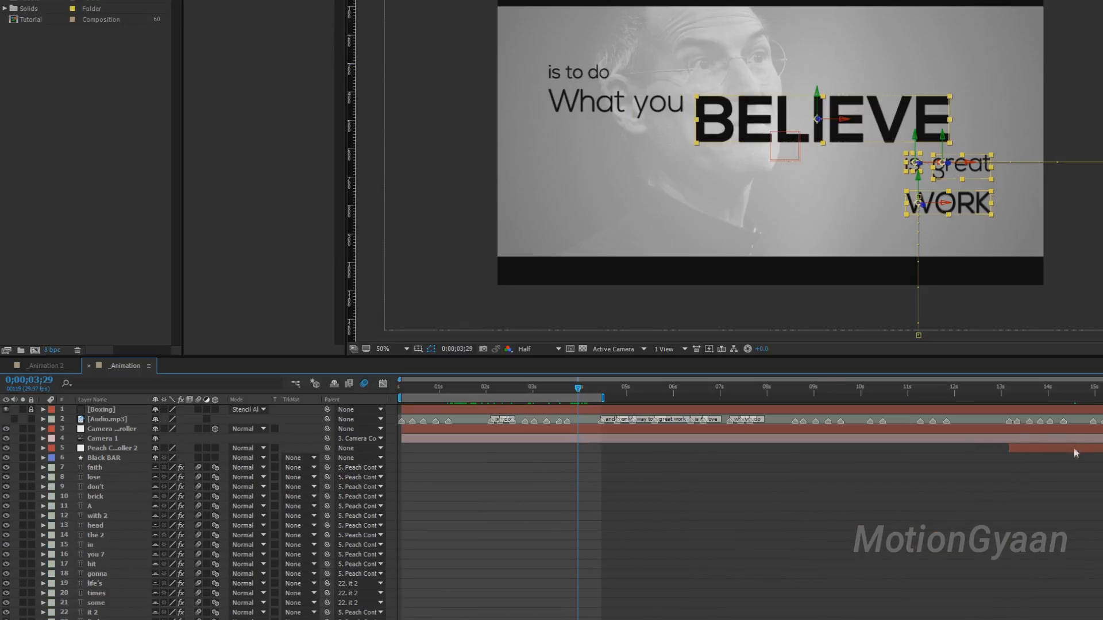
pyautogui.scroll(-20, 1076, 451)
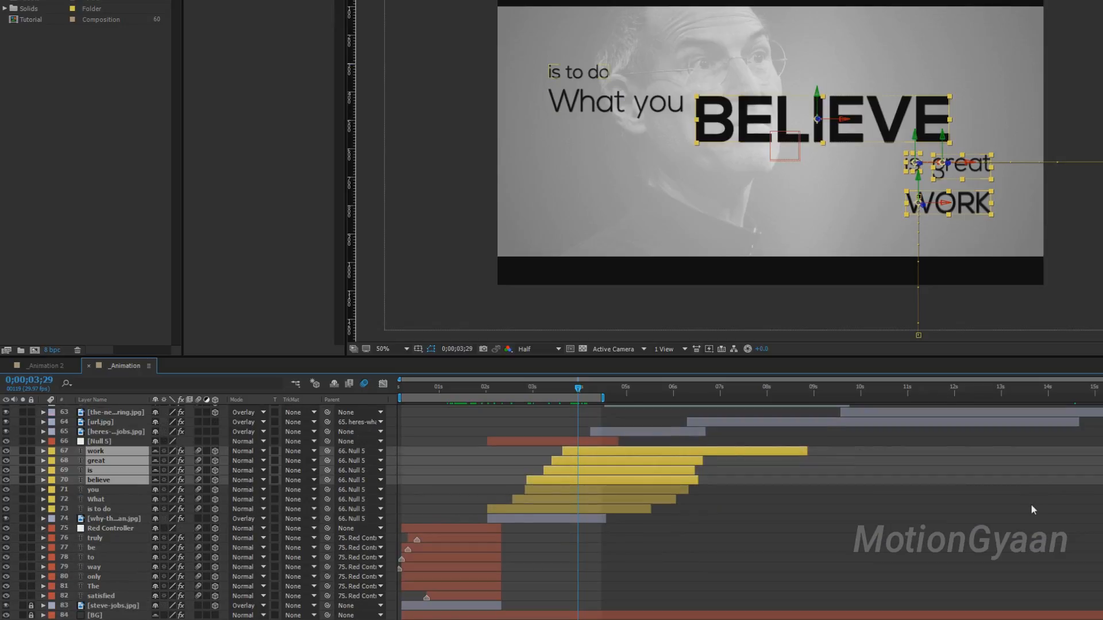
pyautogui.scroll(14, 1032, 506)
pyautogui.scroll(-14, 1031, 505)
pyautogui.scroll(4, 1028, 494)
pyautogui.scroll(6, 1032, 492)
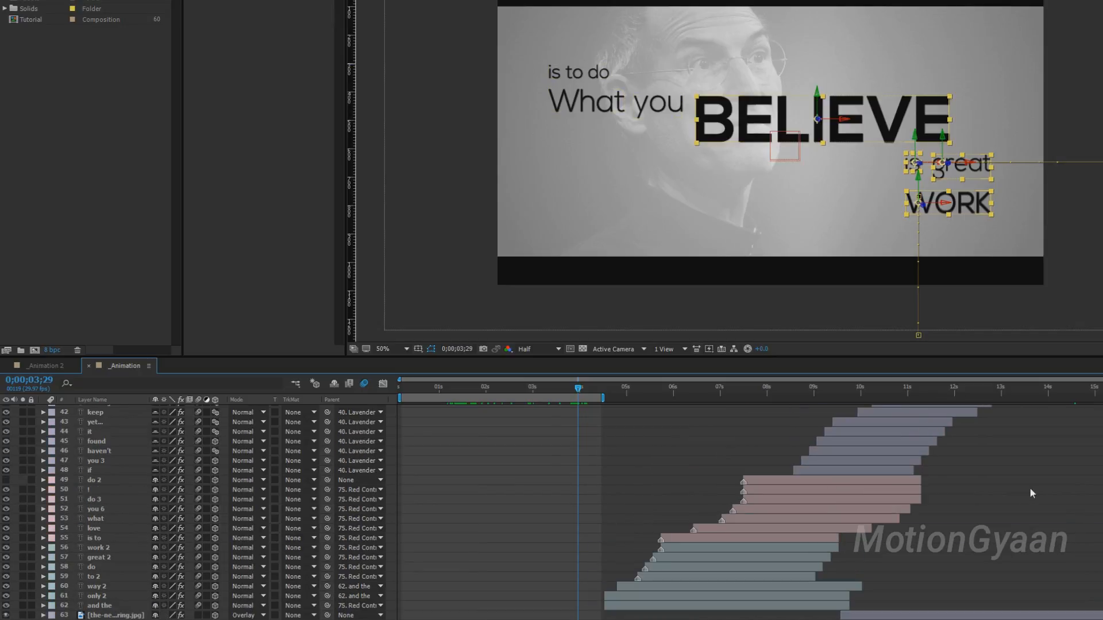
pyautogui.scroll(1, 1086, 431)
# Step: Select the text layers from "as" to "it 2", view them at 0;00;16;07, and select the Steve image composition layer beneath them
pyautogui.click(1080, 450)
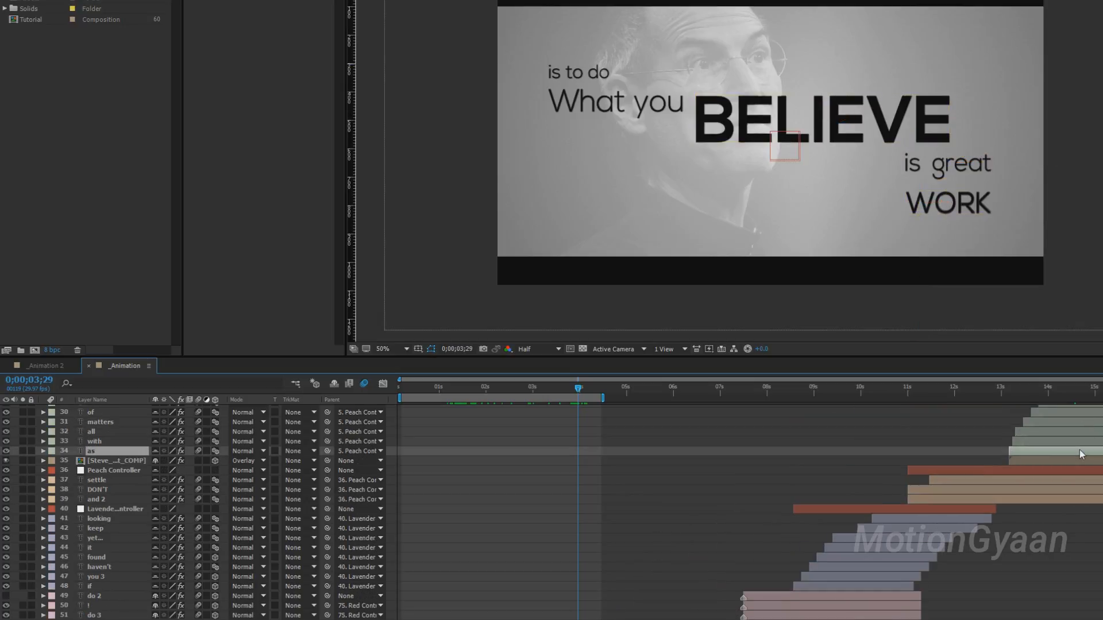
pyautogui.scroll(3, 1079, 449)
pyautogui.keyDown('shift'); pyautogui.click(1098, 422); pyautogui.keyUp('shift')
pyautogui.moveTo(1101, 388)
pyautogui.mouseDown()
pyautogui.moveTo(1069, 388)
pyautogui.moveTo(1102, 389)
pyautogui.mouseUp()
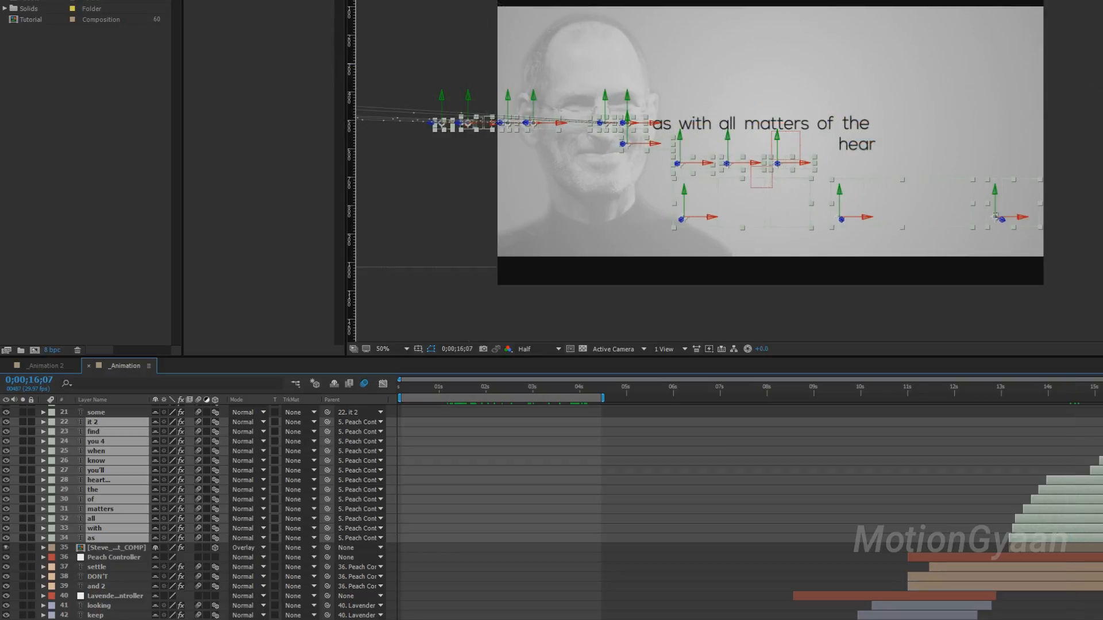
pyautogui.scroll(-2, 976, 571)
pyautogui.click(1019, 491)
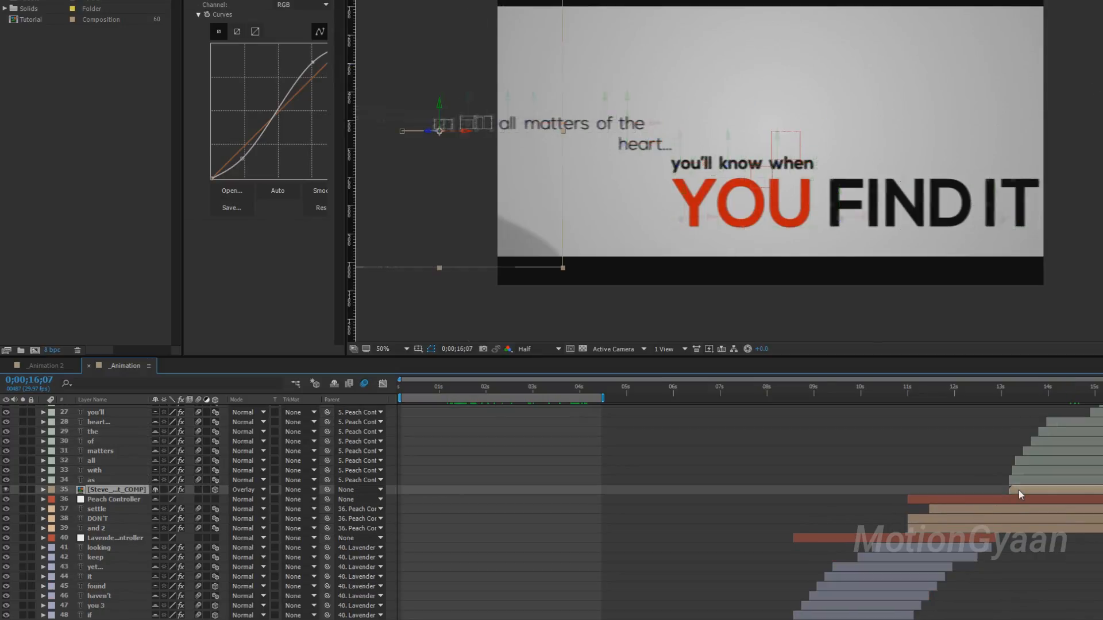
# Step: Mark the layers from Peach Controller to "satisfied" as shy and hide all shy layers in the timeline
pyautogui.click(942, 499)
pyautogui.scroll(-12, 756, 560)
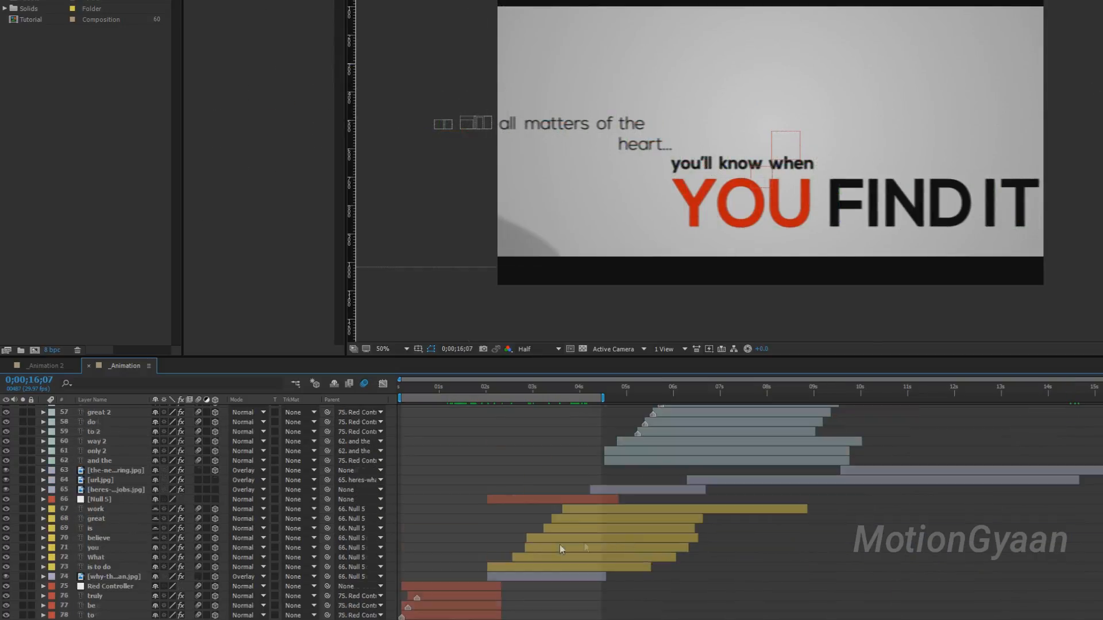
pyautogui.hotkey('ctrl', 'a')
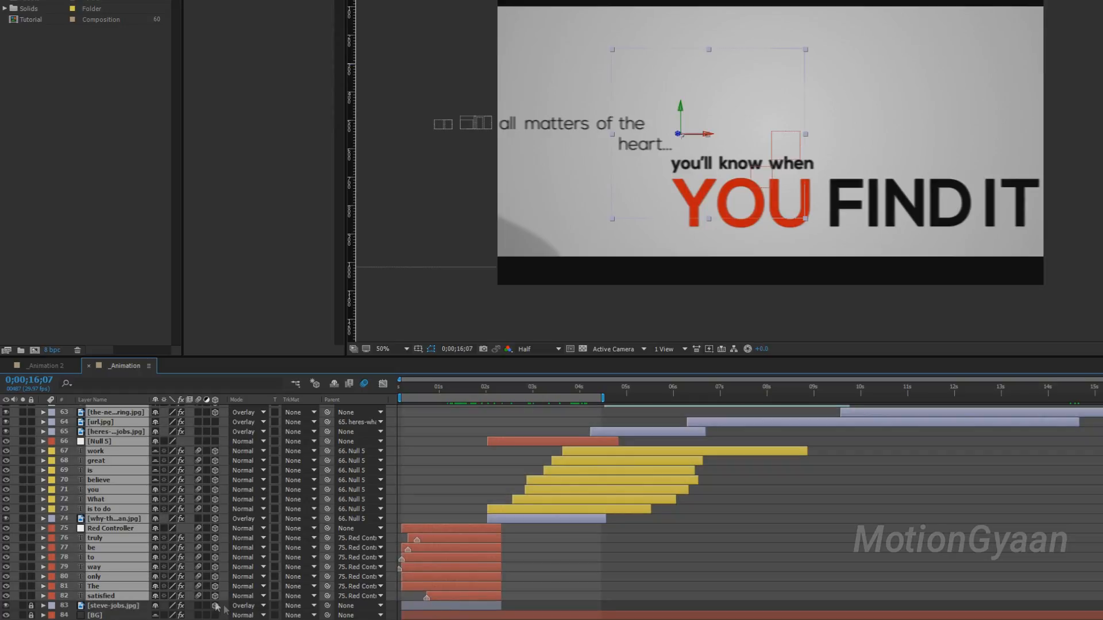
pyautogui.click(154, 597)
pyautogui.click(333, 384)
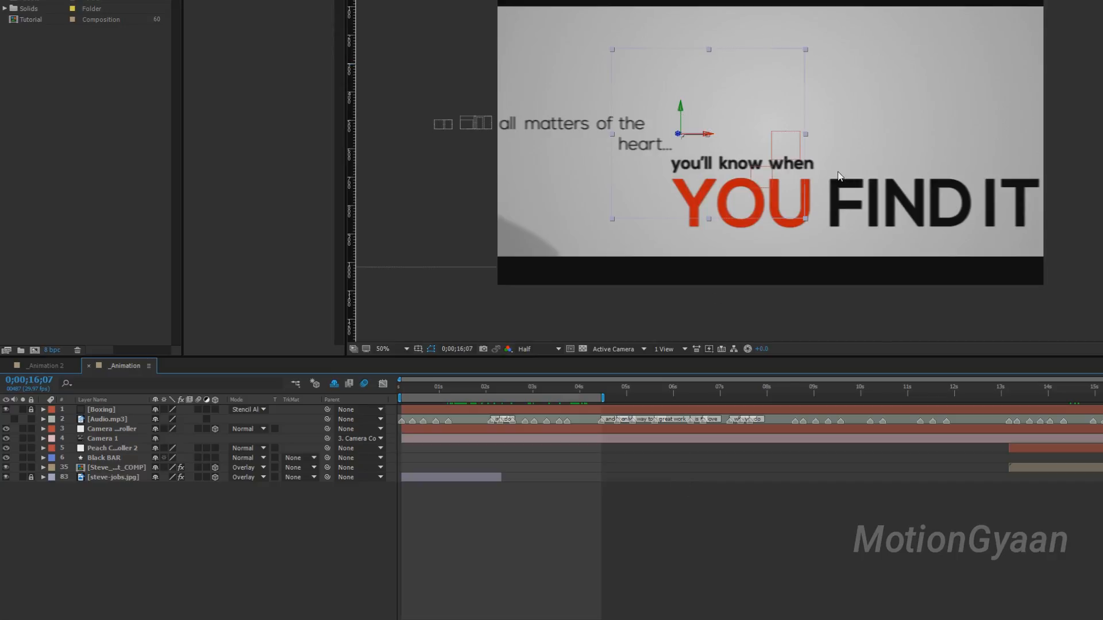
# Step: View the animation at 0;00;05;06, 0;00;06;00 and 0;00;13;28 while the shy layers are hidden, with no layers selected
pyautogui.moveTo(773, 397); pyautogui.dragTo(636, 398)
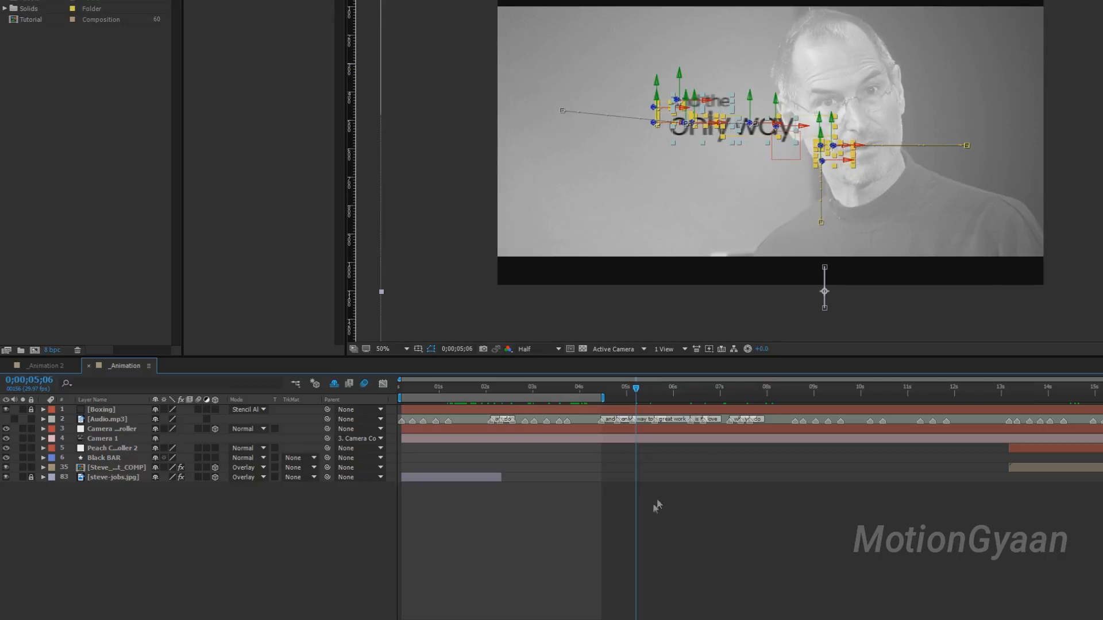
pyautogui.click(657, 498)
pyautogui.moveTo(636, 388); pyautogui.dragTo(675, 390)
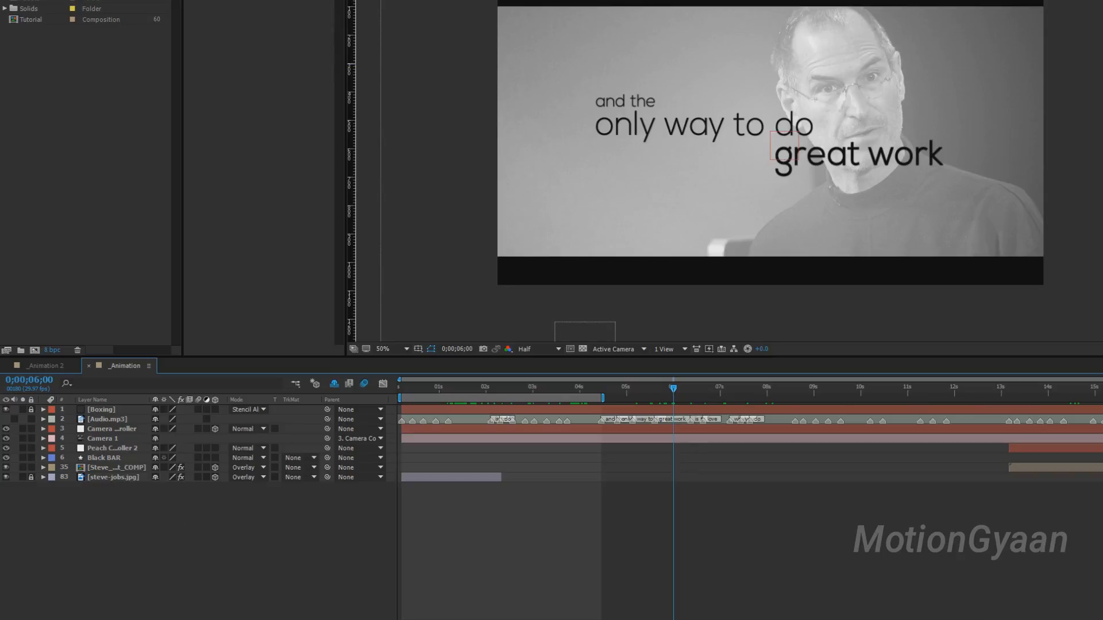
pyautogui.click(1045, 394)
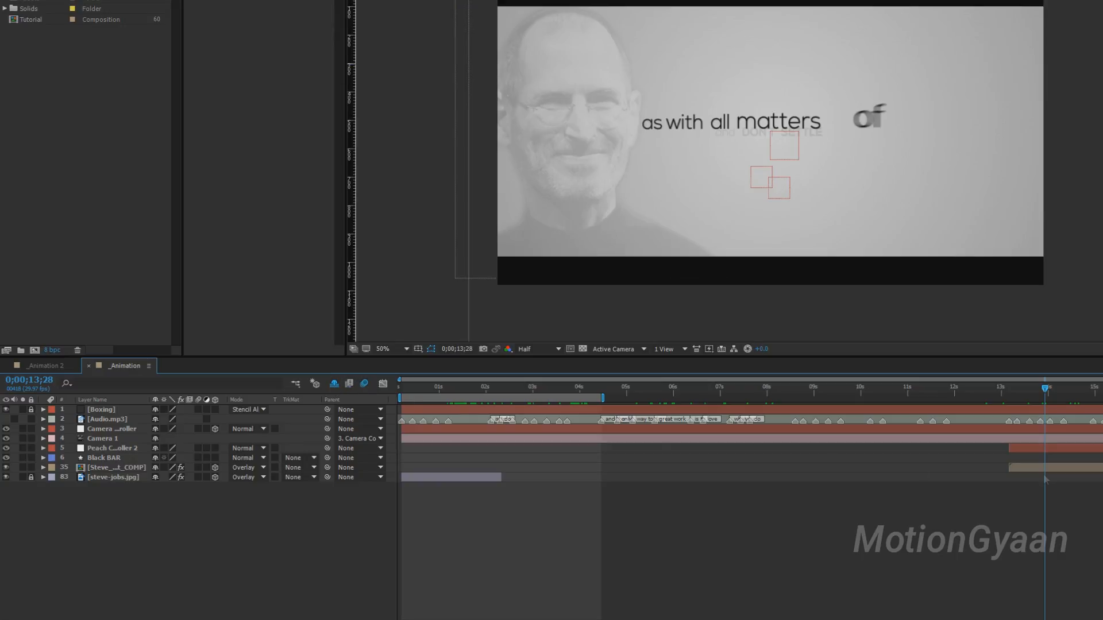
# Step: Reveal the shy layers, select the text layers from "faith" to "as", and turn off their shy setting
pyautogui.click(335, 385)
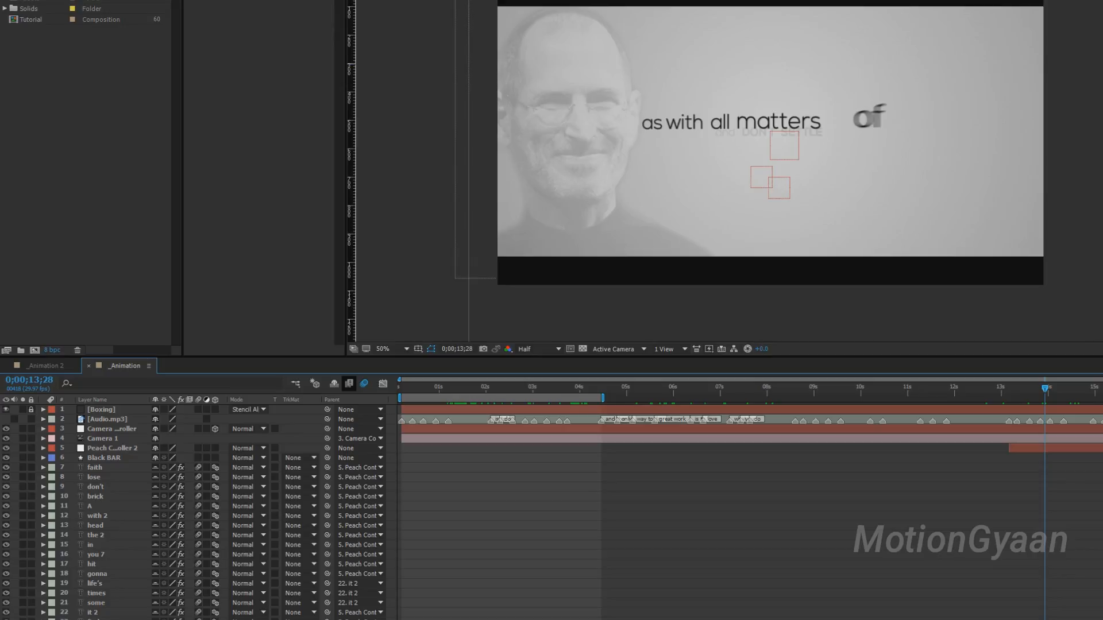
pyautogui.scroll(-2, 552, 511)
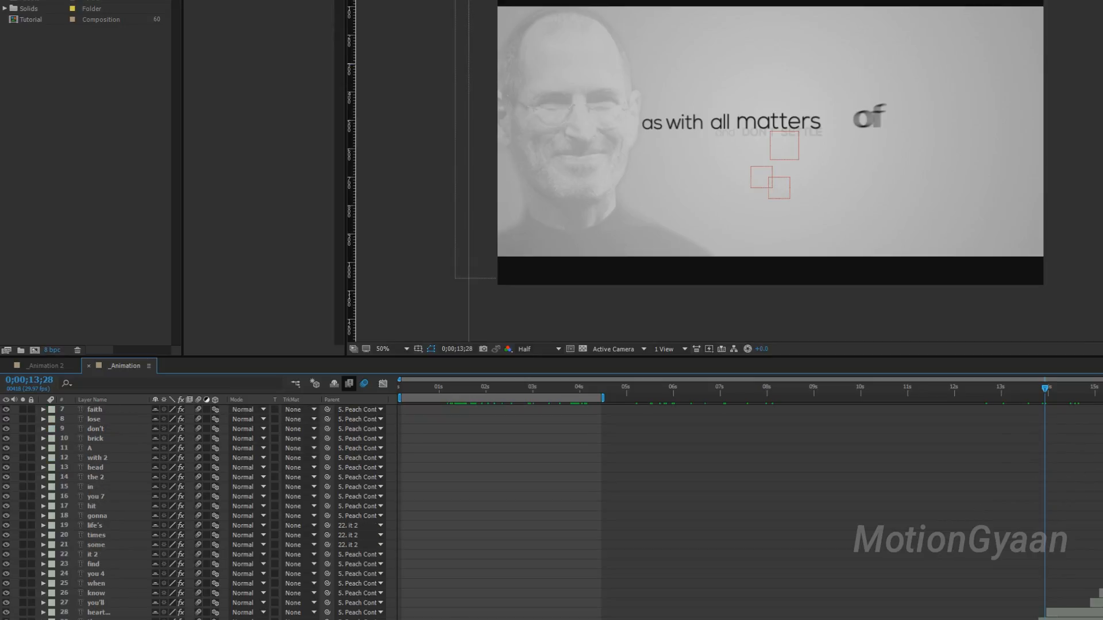
pyautogui.scroll(-3, 1077, 553)
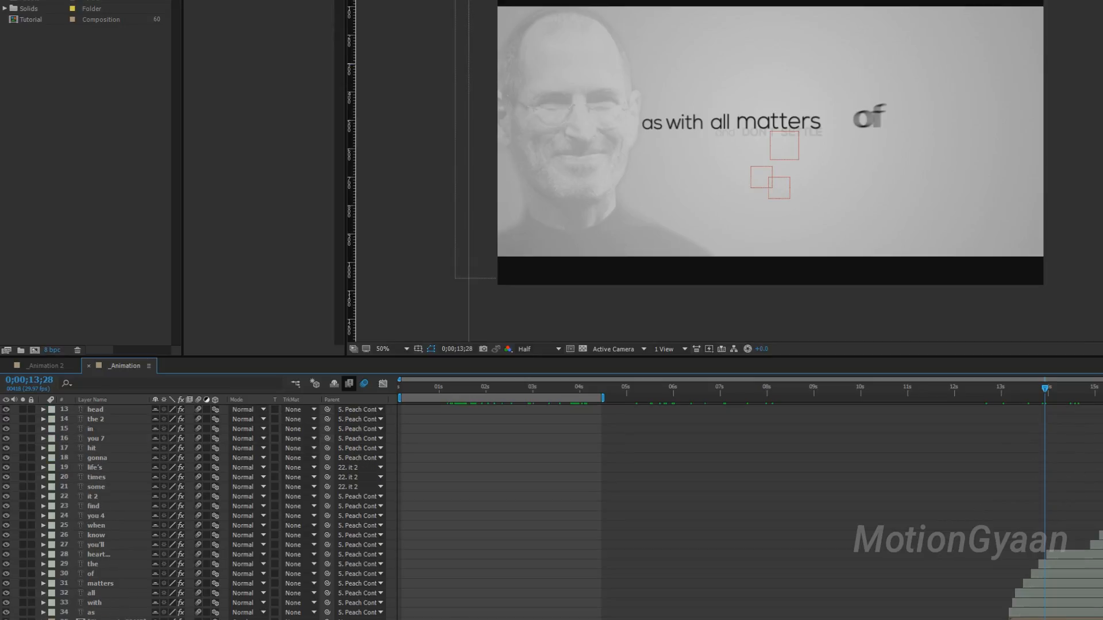
pyautogui.hotkey('ctrl', 'a')
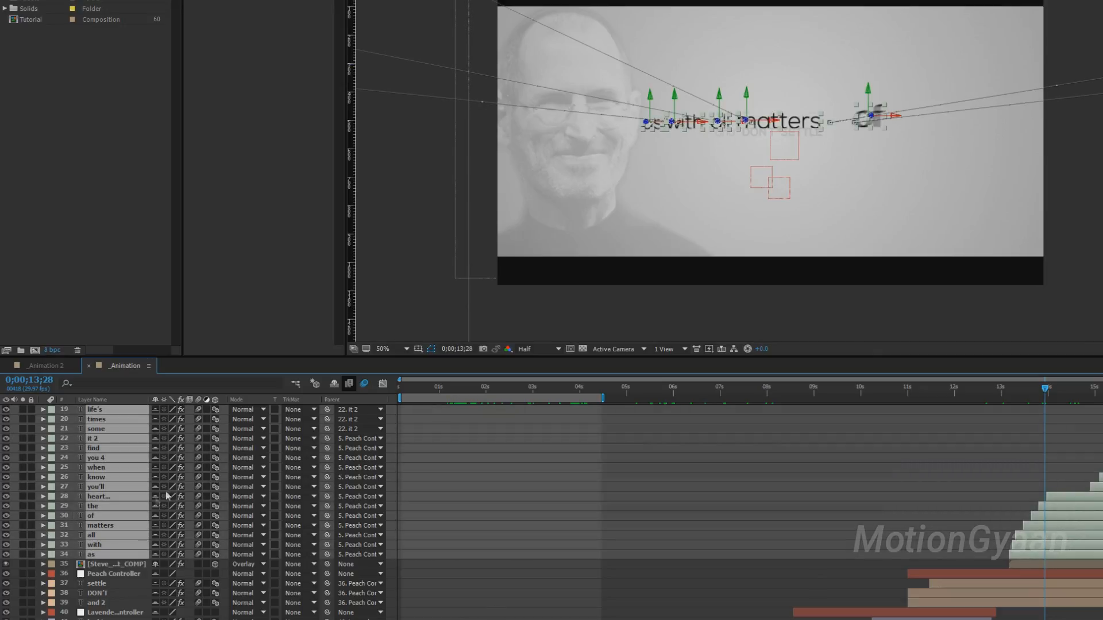
pyautogui.click(155, 506)
pyautogui.click(156, 506)
pyautogui.click(156, 505)
# Step: Hide the shy layers to check which layers remain listed, and show the full layer stack again
pyautogui.scroll(-6, 161, 459)
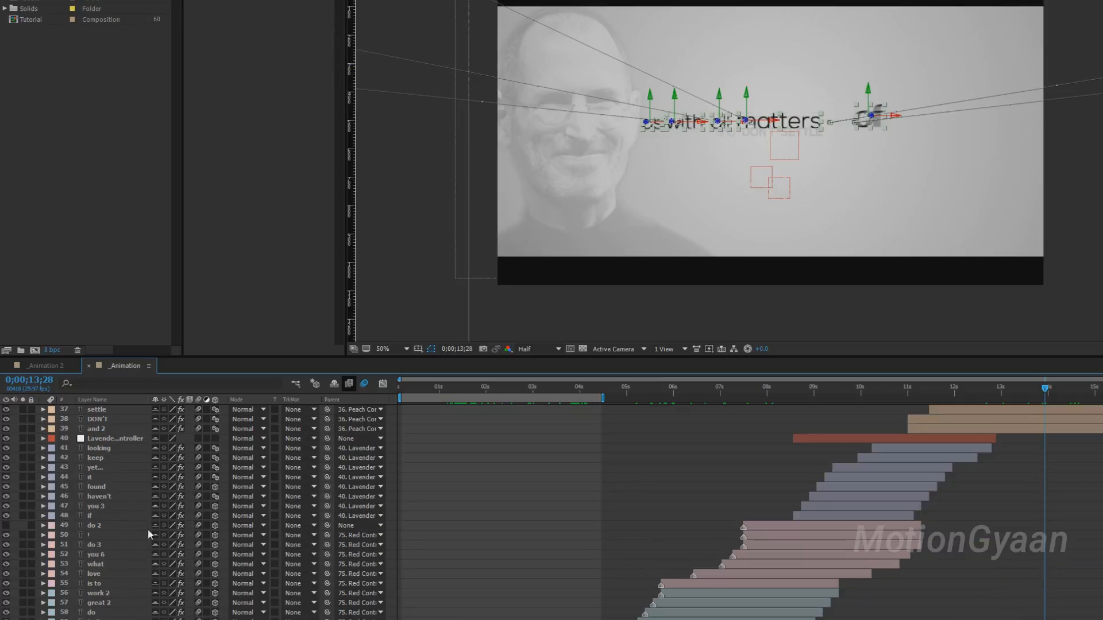
pyautogui.scroll(6, 148, 528)
pyautogui.click(334, 383)
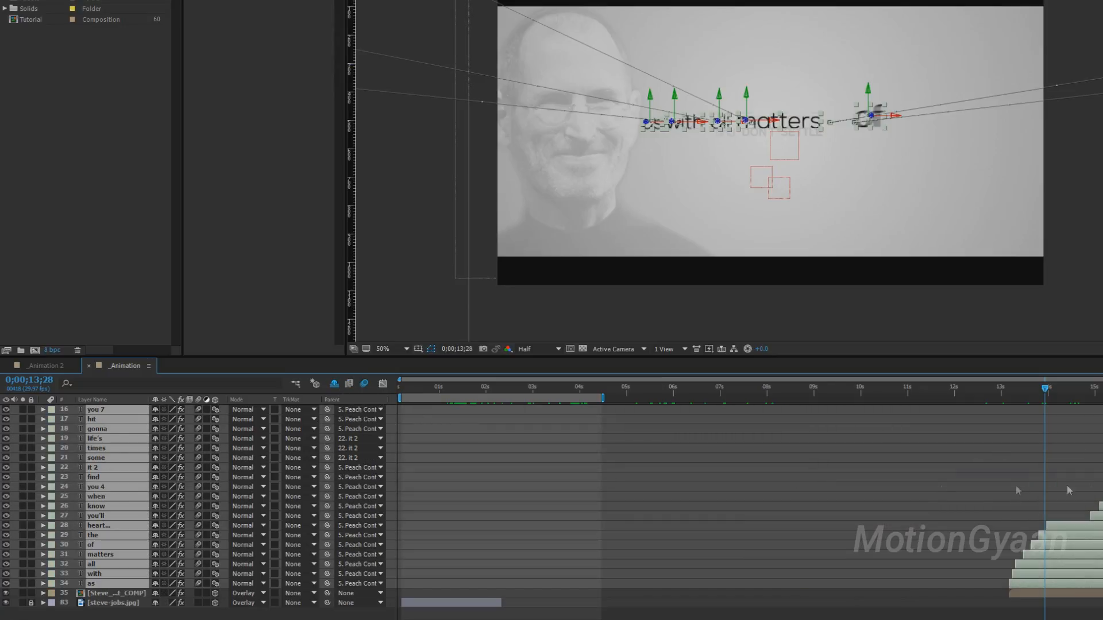
pyautogui.scroll(1, 1017, 491)
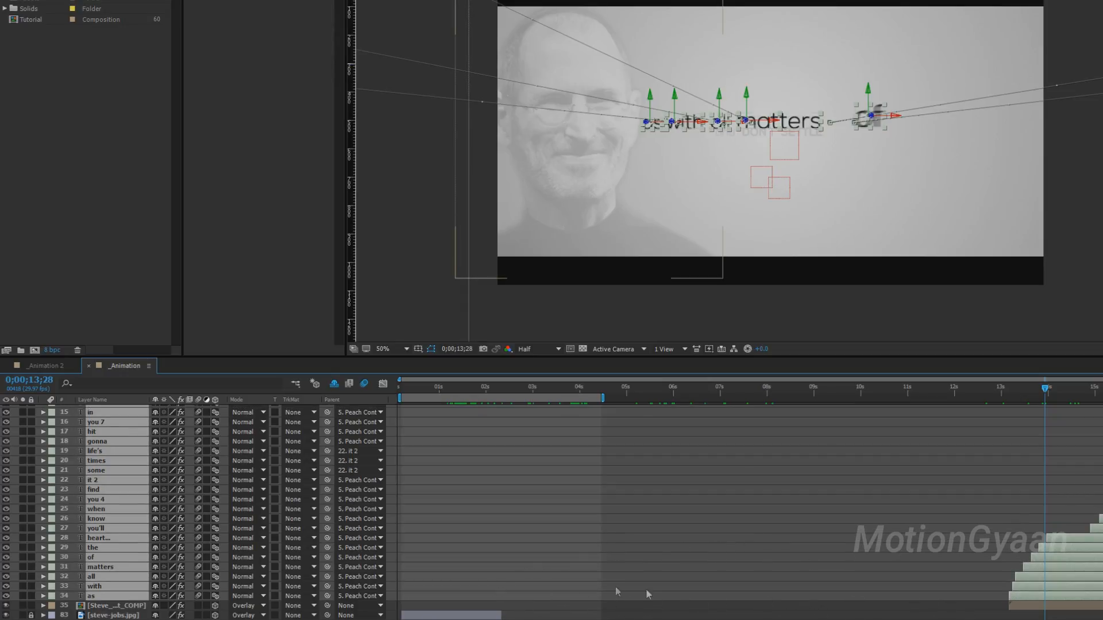
pyautogui.scroll(4, 648, 594)
pyautogui.scroll(-4, 960, 487)
pyautogui.click(333, 383)
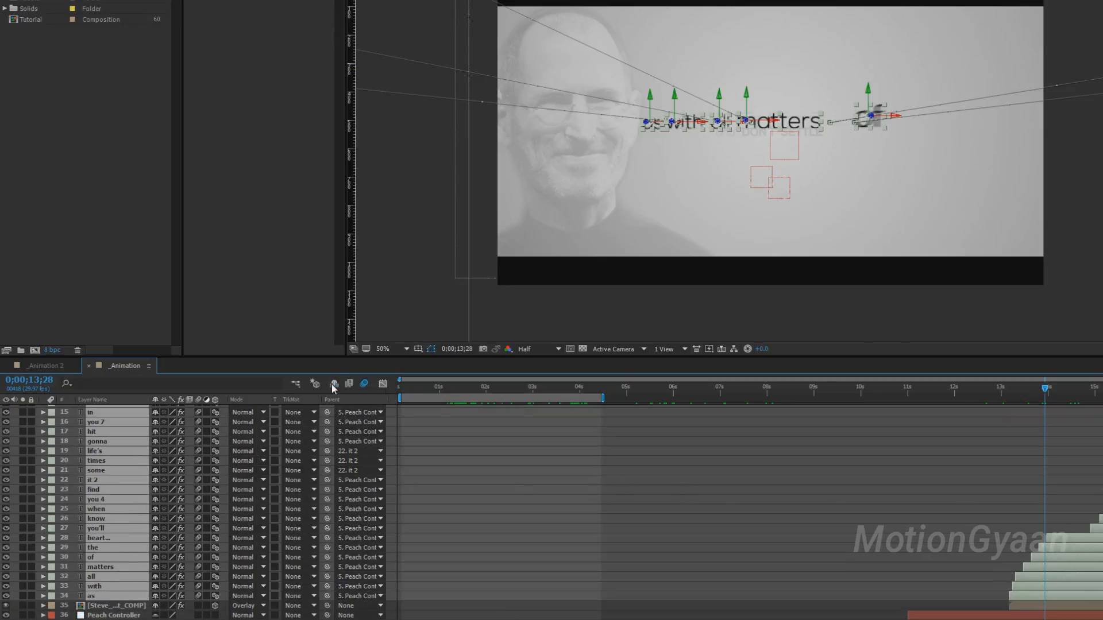
# Step: Deselect the text layers and examine the full layer stack with its colour-labelled, staggered groups
pyautogui.scroll(-6, 542, 487)
pyautogui.scroll(8, 614, 484)
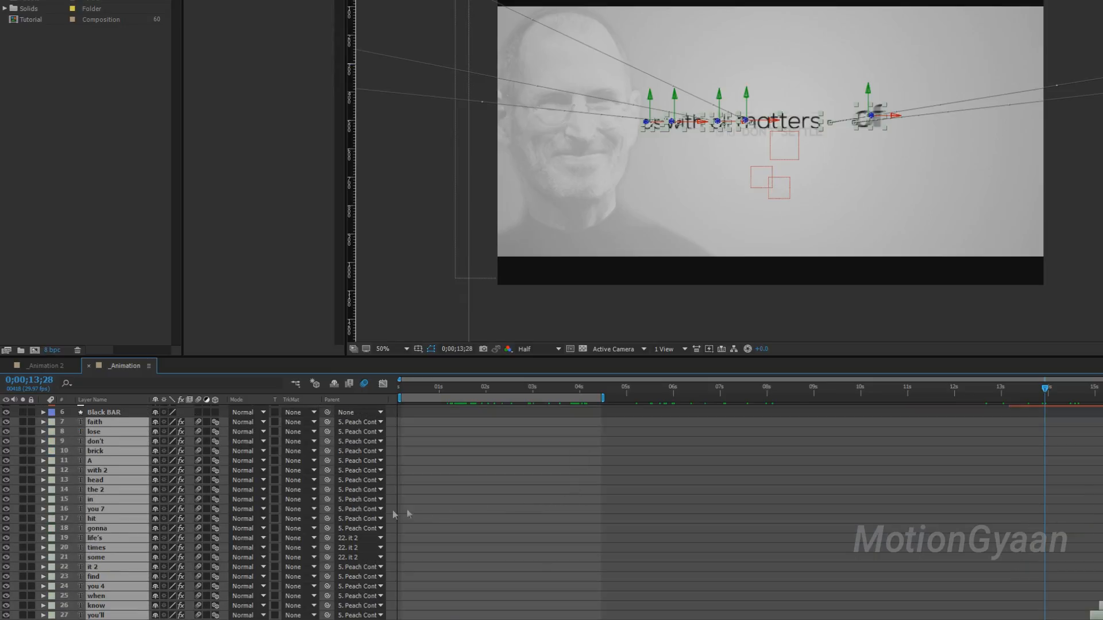
pyautogui.scroll(2, 164, 429)
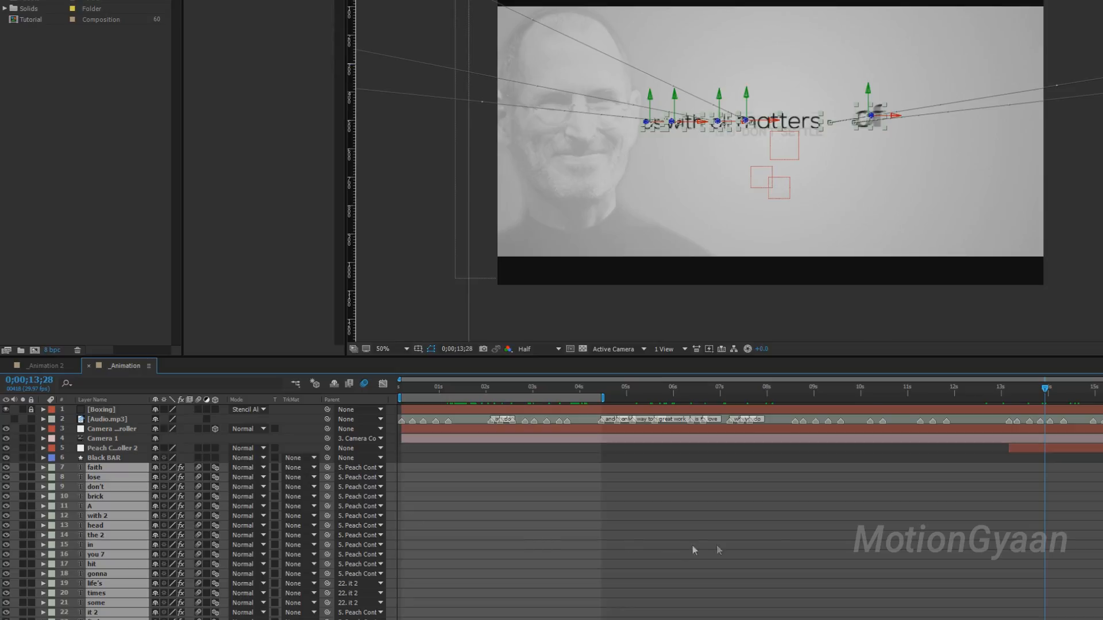
pyautogui.scroll(-6, 747, 548)
pyautogui.click(825, 550)
pyautogui.scroll(-4, 534, 531)
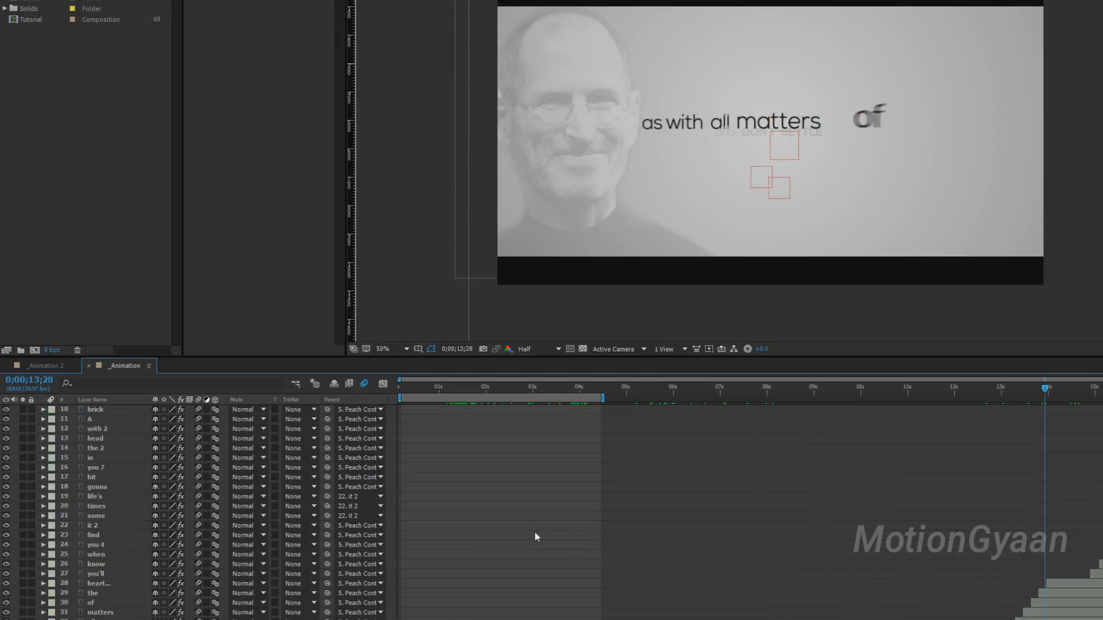
pyautogui.scroll(-5, 553, 529)
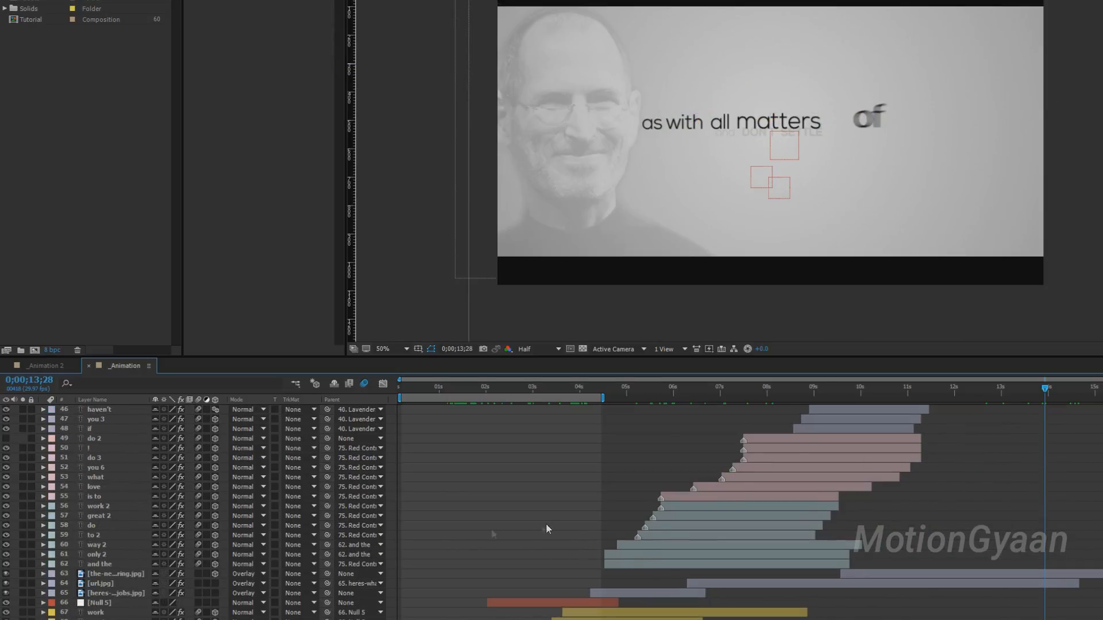
pyautogui.scroll(6, 277, 511)
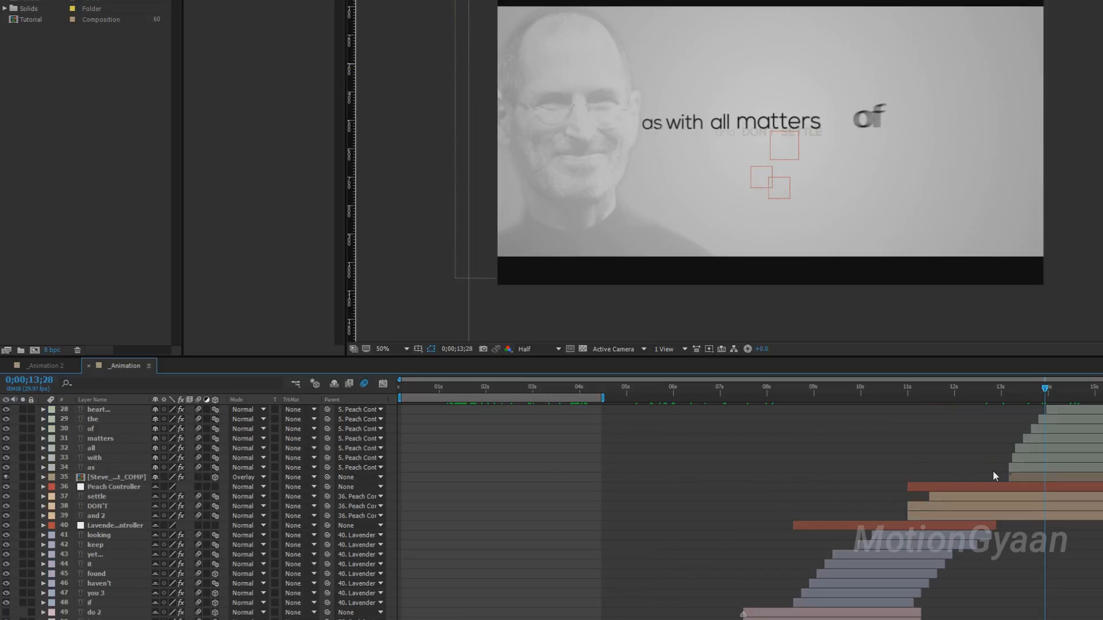
pyautogui.scroll(-4, 950, 480)
# Step: View the animation at 0;00;16;05 and return to 0;00;06;03
pyautogui.moveTo(838, 385); pyautogui.dragTo(1102, 394)
pyautogui.scroll(12, 1091, 506)
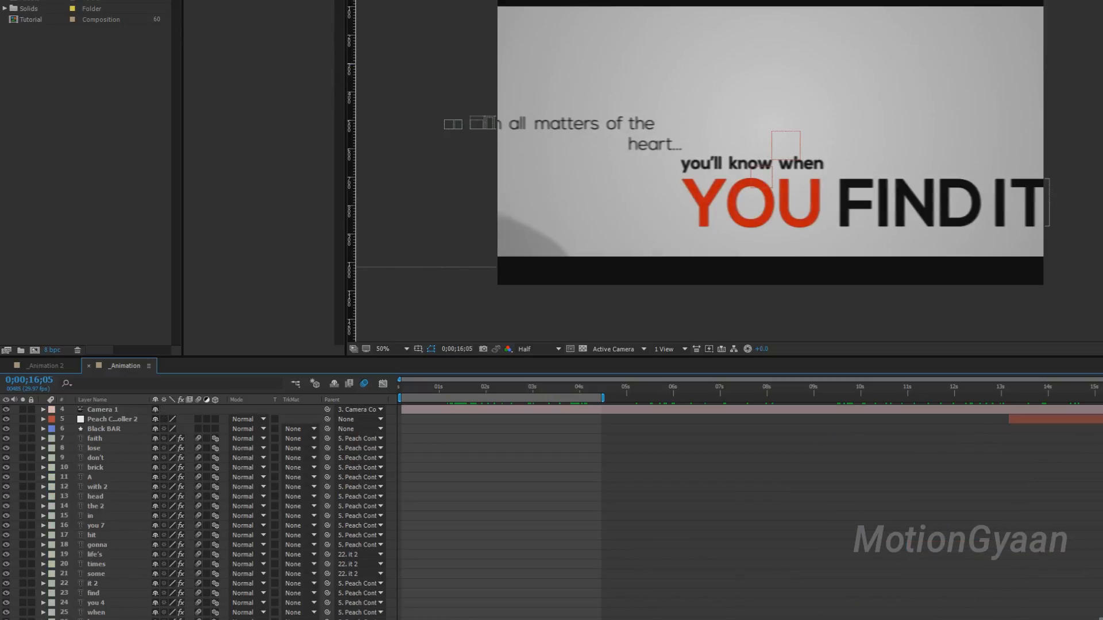
pyautogui.moveTo(867, 390); pyautogui.dragTo(678, 412)
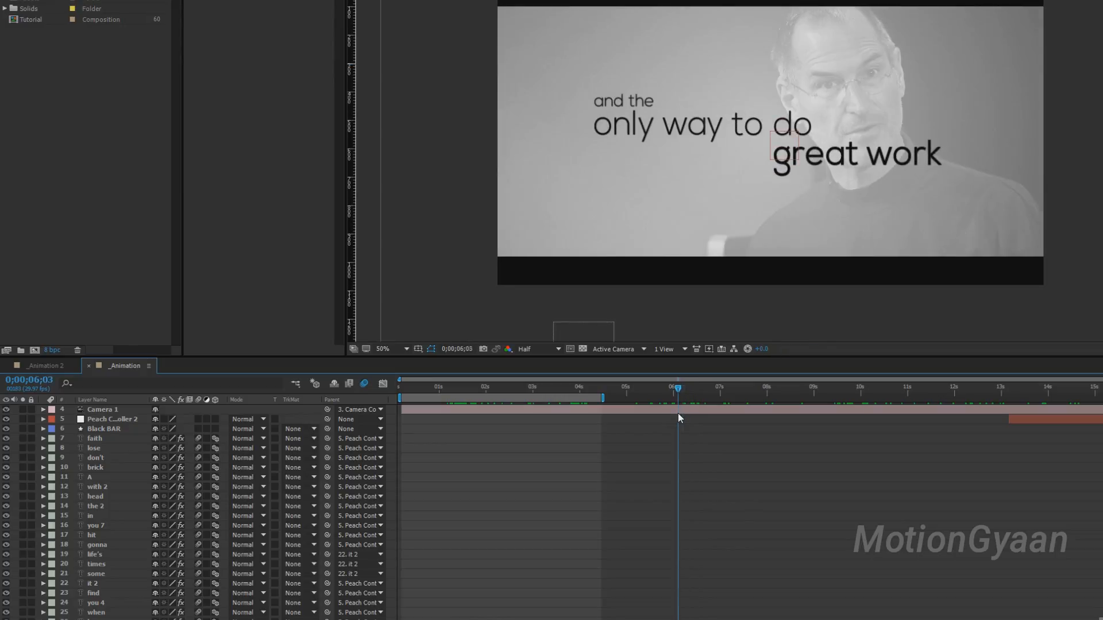
# Step: Go to 0;00;06;17 in the enlarged timeline and inspect the blurred "only way to do great work" text close up
pyautogui.scroll(-2, 678, 494)
pyautogui.scroll(-13, 678, 495)
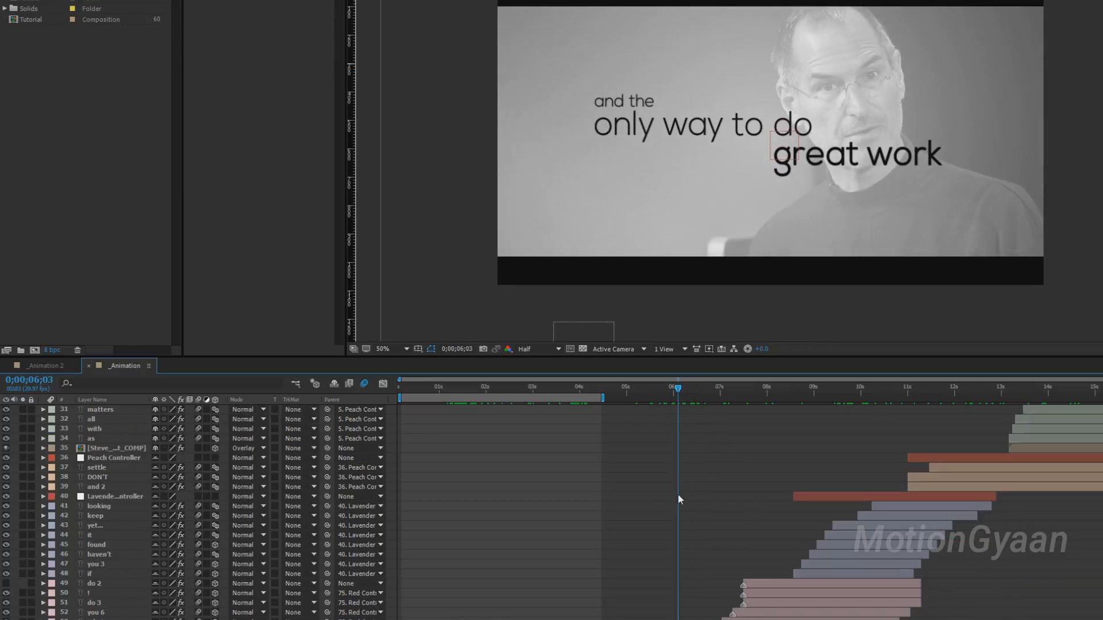
pyautogui.scroll(2, 646, 475)
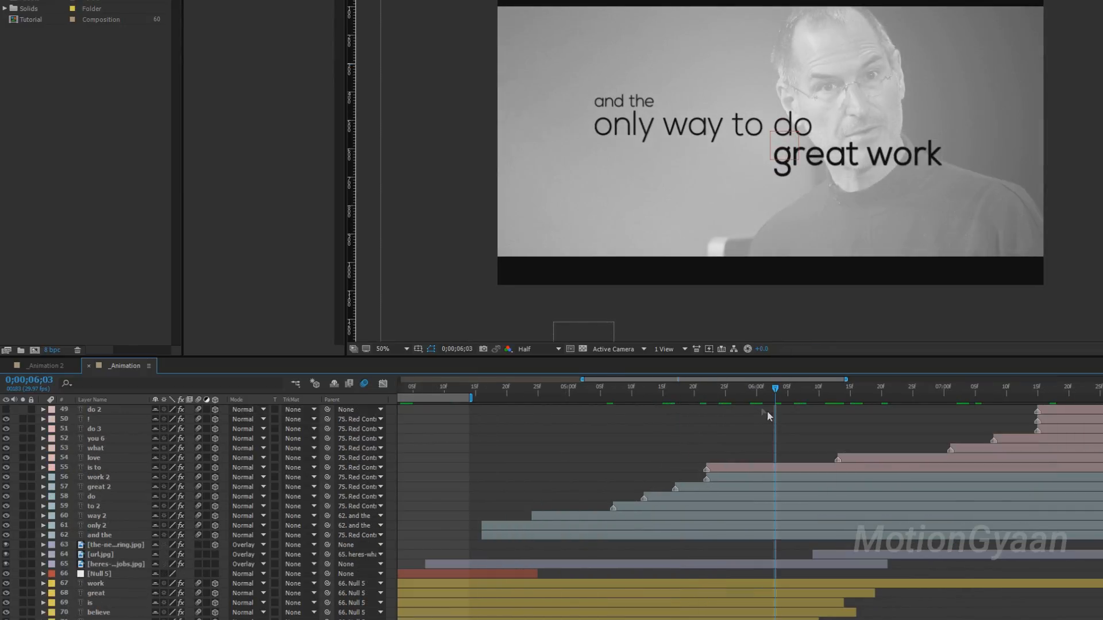
pyautogui.moveTo(773, 393); pyautogui.dragTo(863, 406)
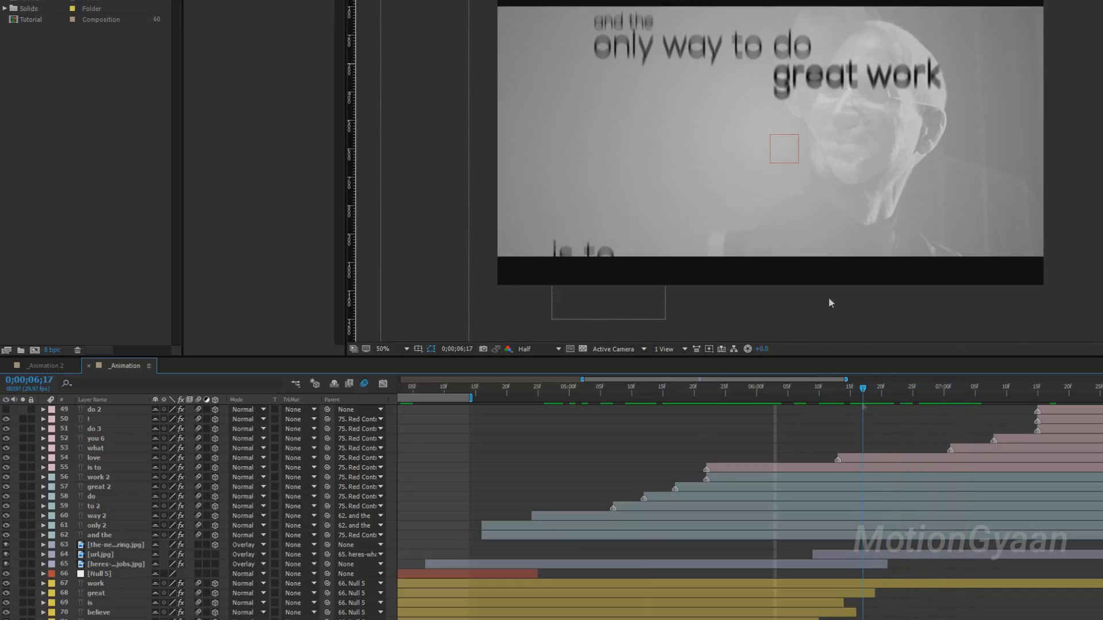
pyautogui.scroll(2, 784, 48)
pyautogui.moveTo(786, 43); pyautogui.dragTo(799, 211)
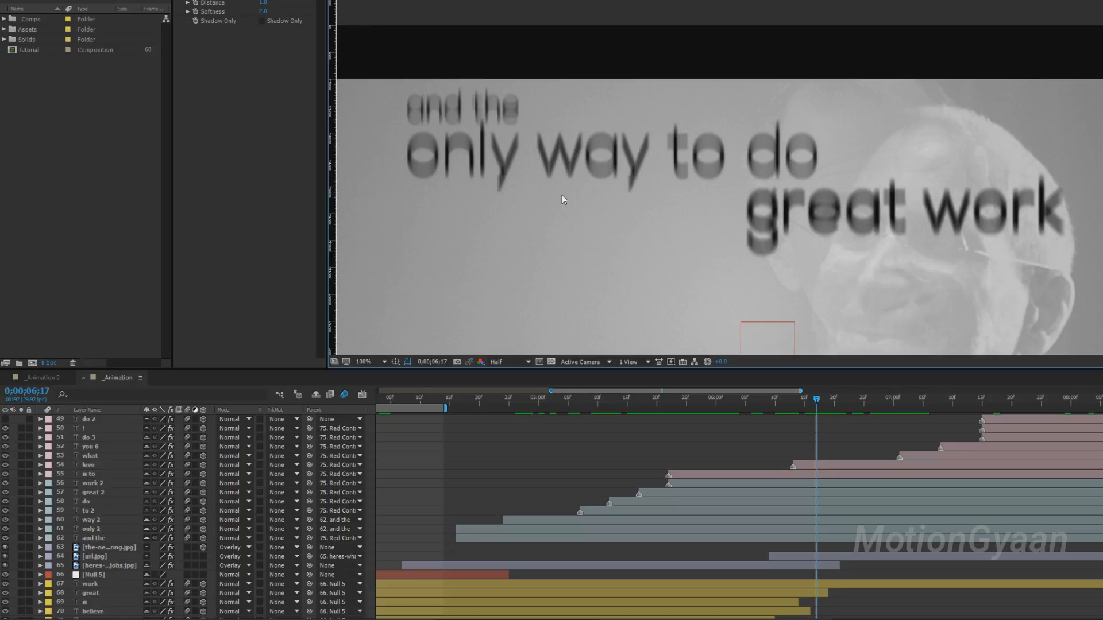
# Step: Shift the work area in the zoomed-out timeline so it starts where the "and the" layer begins
pyautogui.press('-')
pyautogui.press('-')
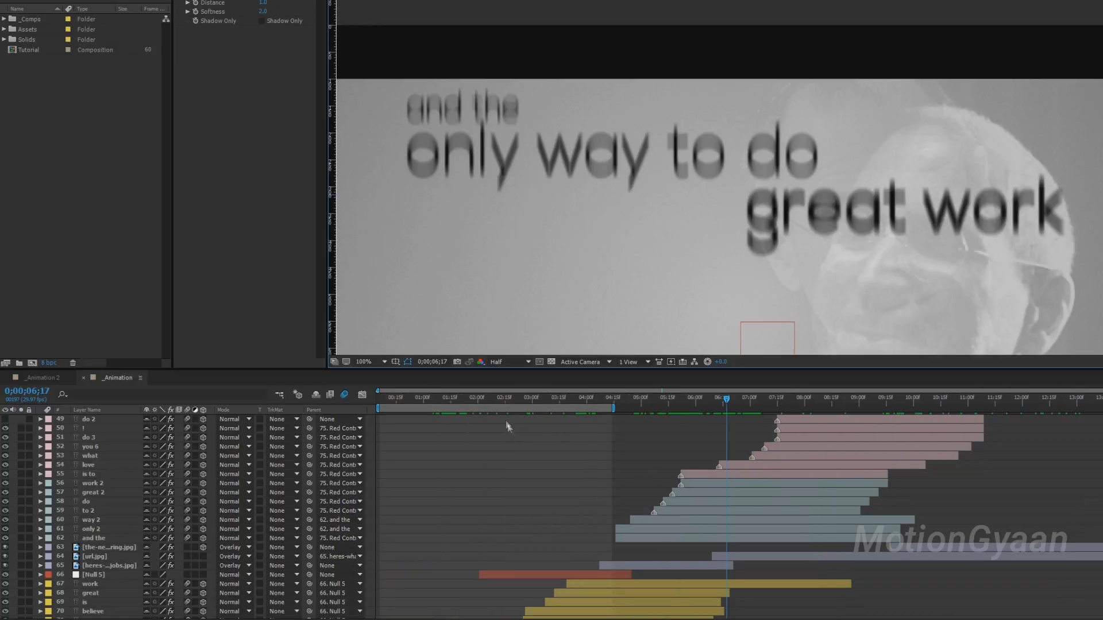
pyautogui.moveTo(505, 411); pyautogui.dragTo(740, 412)
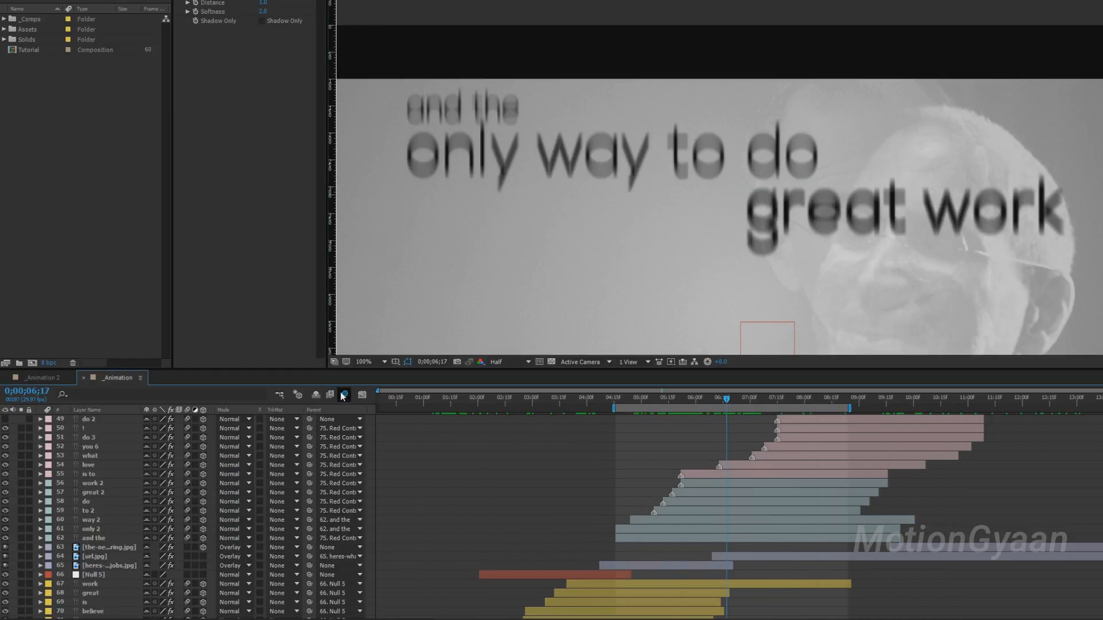
# Step: Turn the composition's motion blur off and on again to compare the moving text, and return the preview to 50%
pyautogui.click(343, 395)
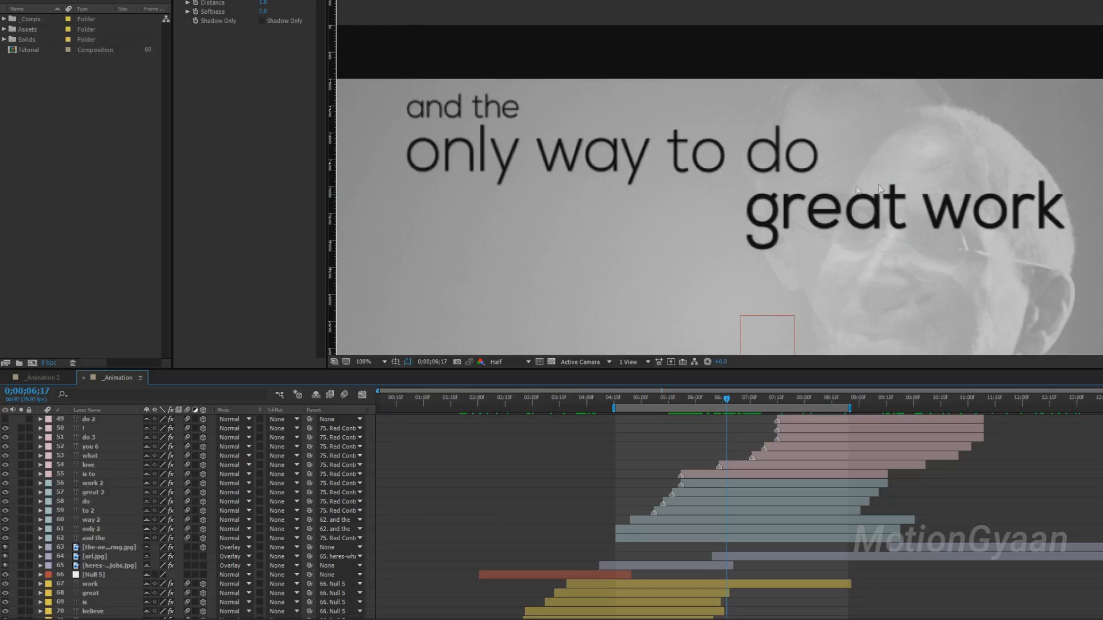
pyautogui.click(344, 395)
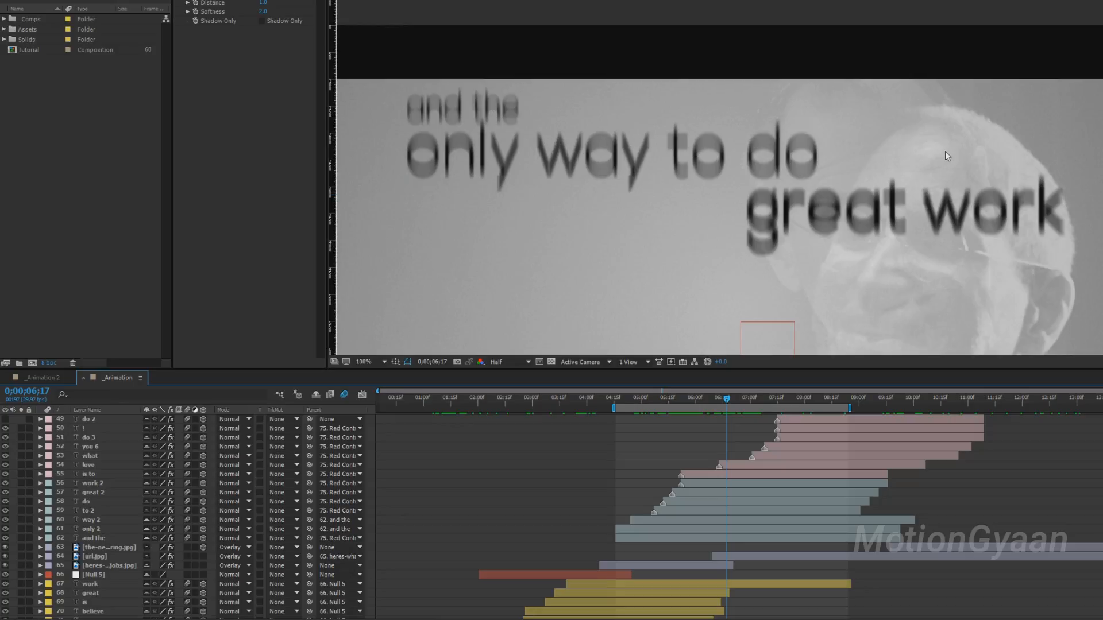
pyautogui.scroll(-1, 945, 158)
pyautogui.moveTo(898, 197); pyautogui.dragTo(902, 135)
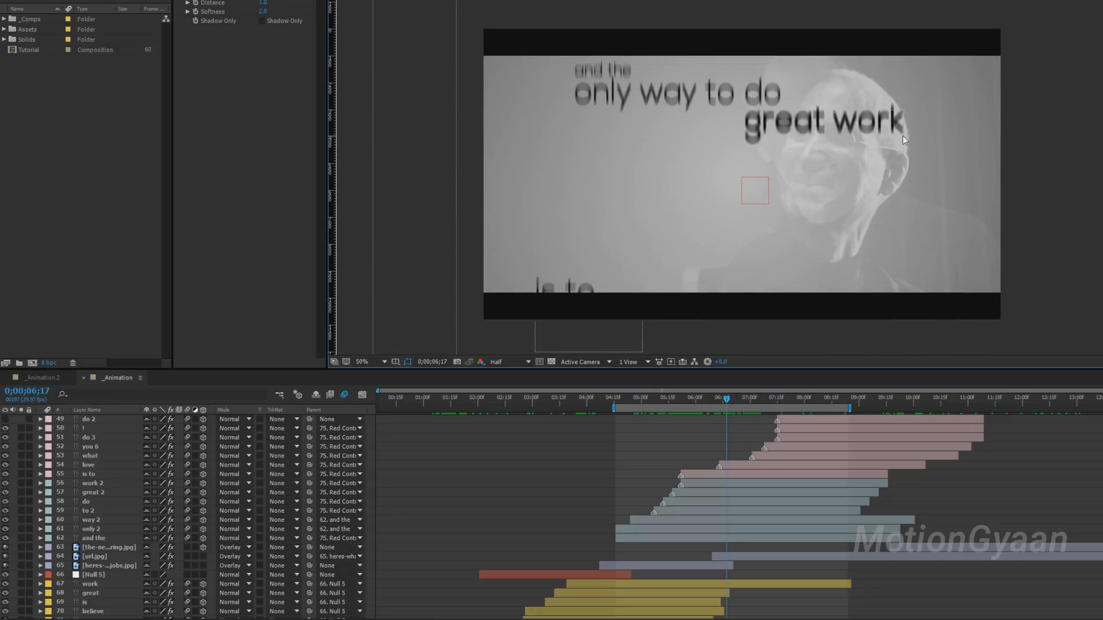
# Step: Turn off motion blur for the text layers from "is to" to "and the" and inspect their text at 100%
pyautogui.scroll(2, 763, 491)
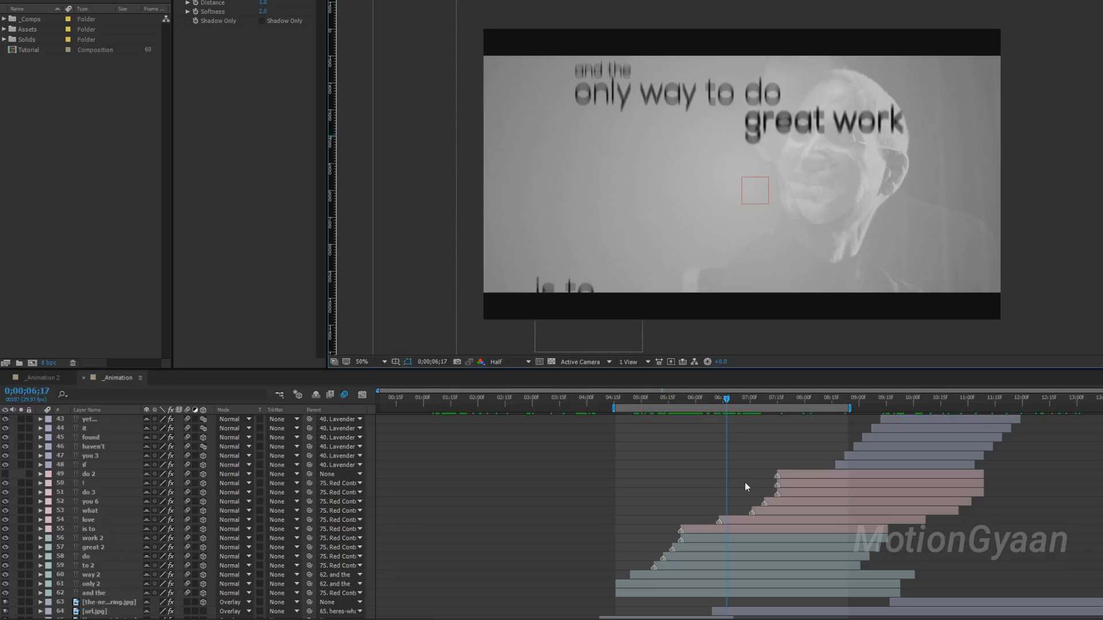
pyautogui.click(705, 528)
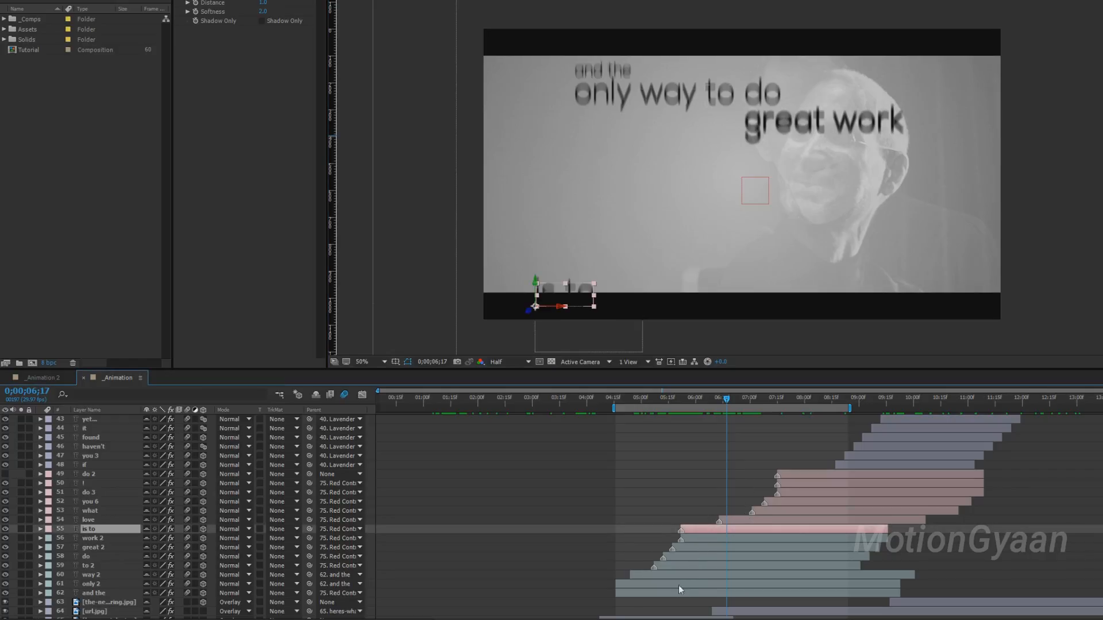
pyautogui.keyDown('shift'); pyautogui.click(671, 594); pyautogui.keyUp('shift')
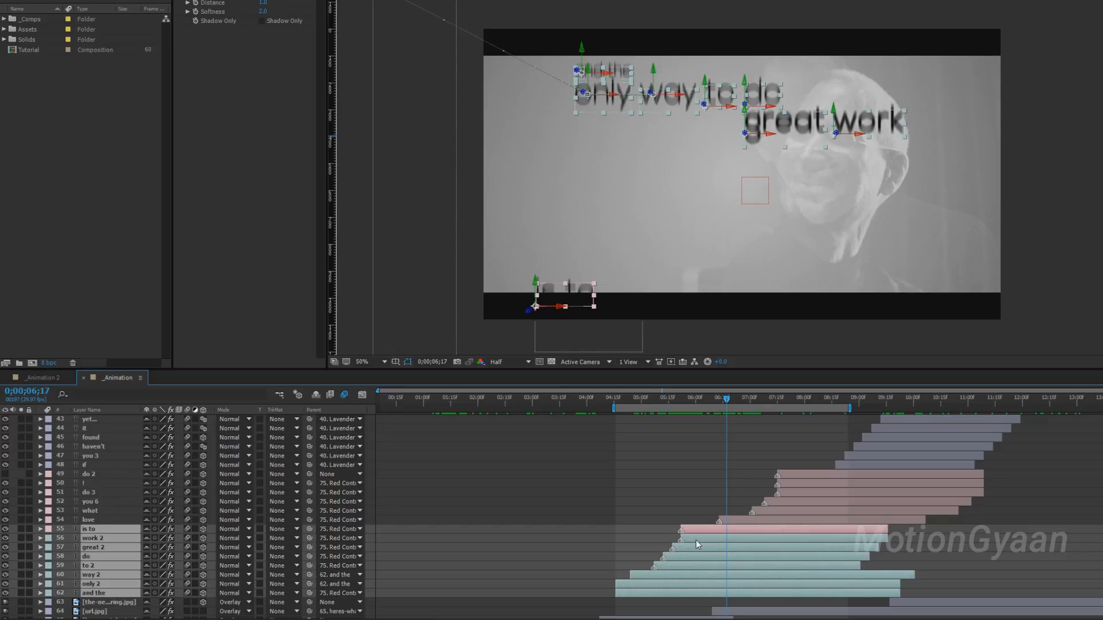
pyautogui.click(188, 529)
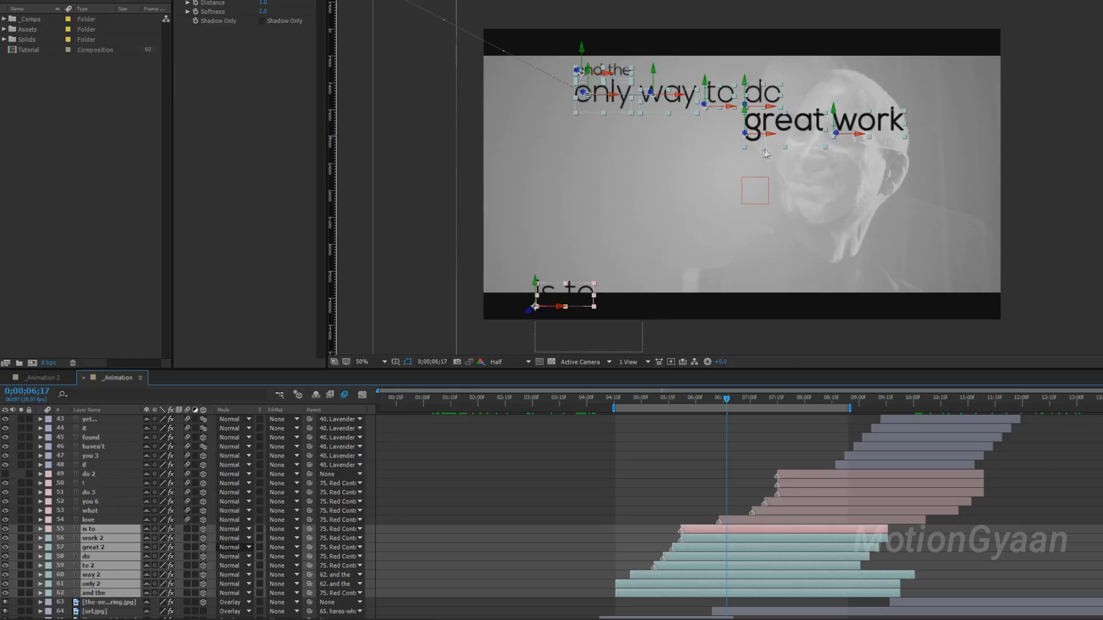
pyautogui.scroll(1, 743, 145)
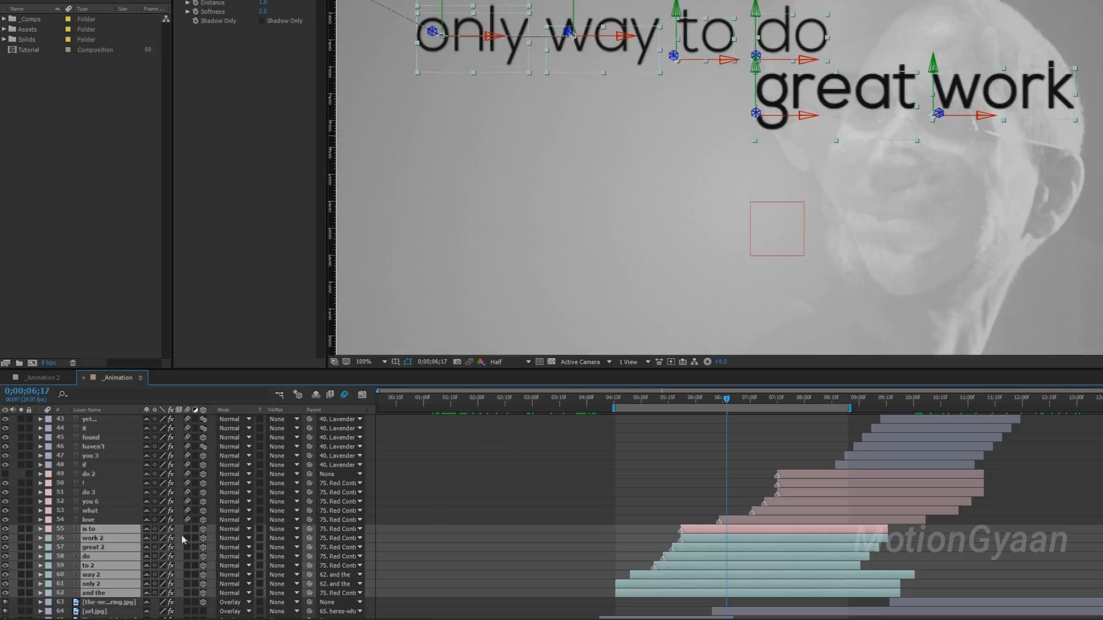
# Step: Turn motion blur back on for the selected text layers from "is to" to "and the", toggling it once more to compare
pyautogui.click(186, 528)
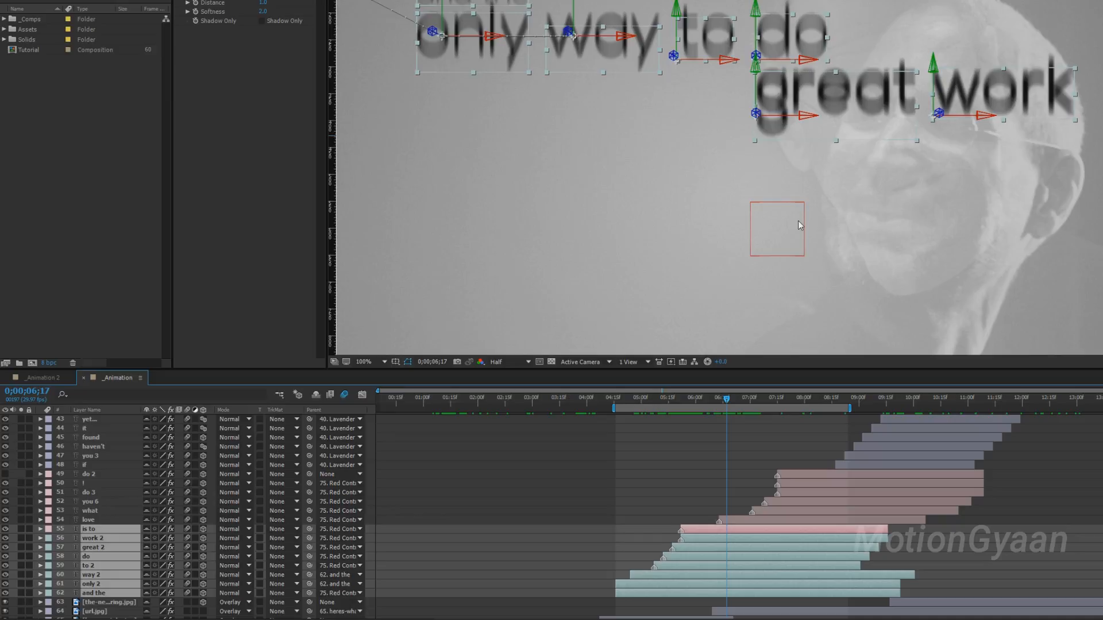
pyautogui.click(187, 529)
pyautogui.click(189, 528)
# Step: Switch the composition's motion blur off and on to compare the text, and deselect the text layers
pyautogui.click(345, 397)
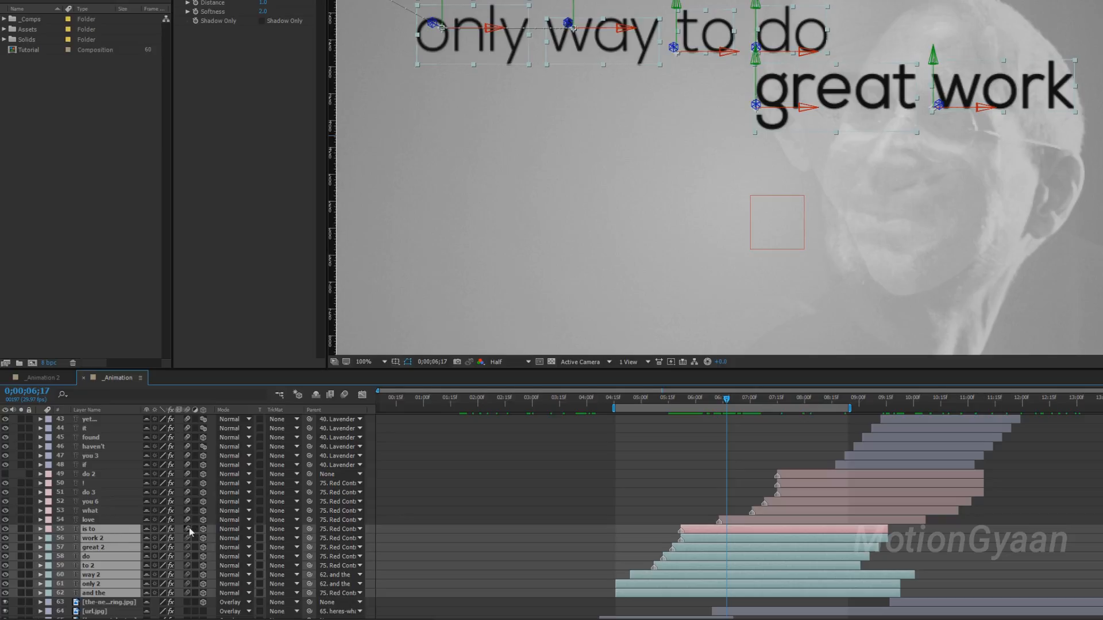
pyautogui.click(344, 397)
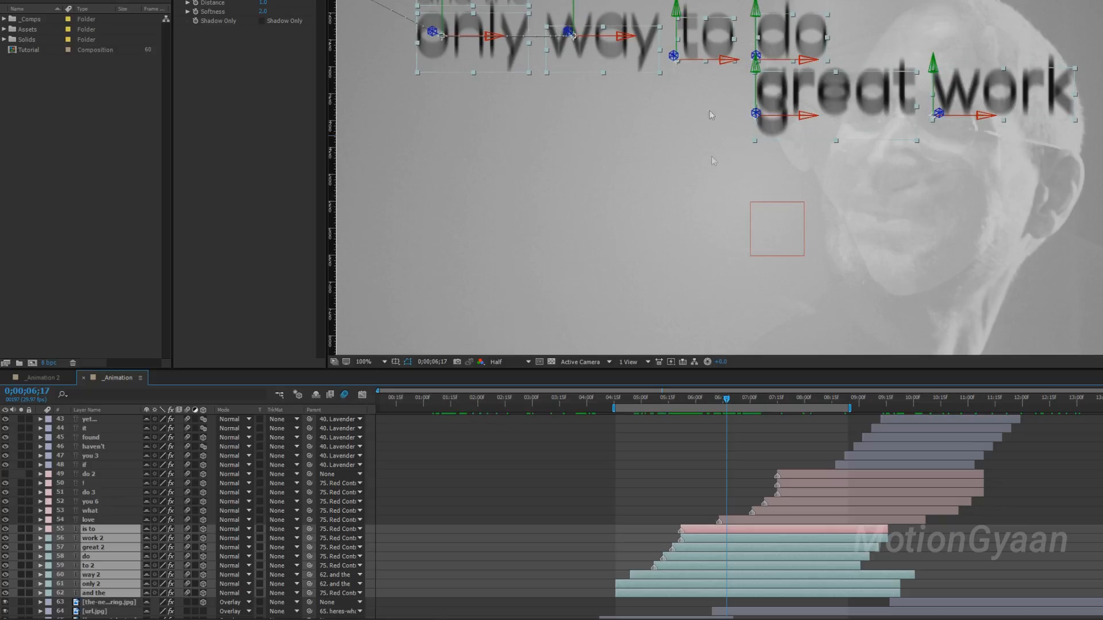
pyautogui.click(567, 474)
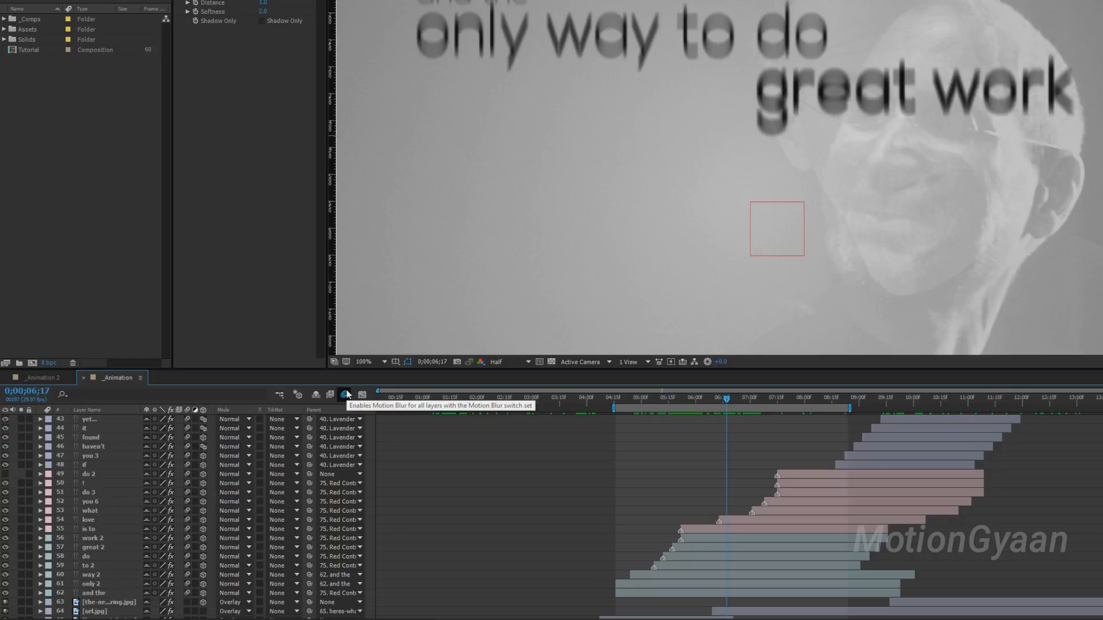
# Step: Compare the unselected text at 100% with the composition's motion blur off and on, and return the preview to 50%
pyautogui.scroll(1, 503, 361)
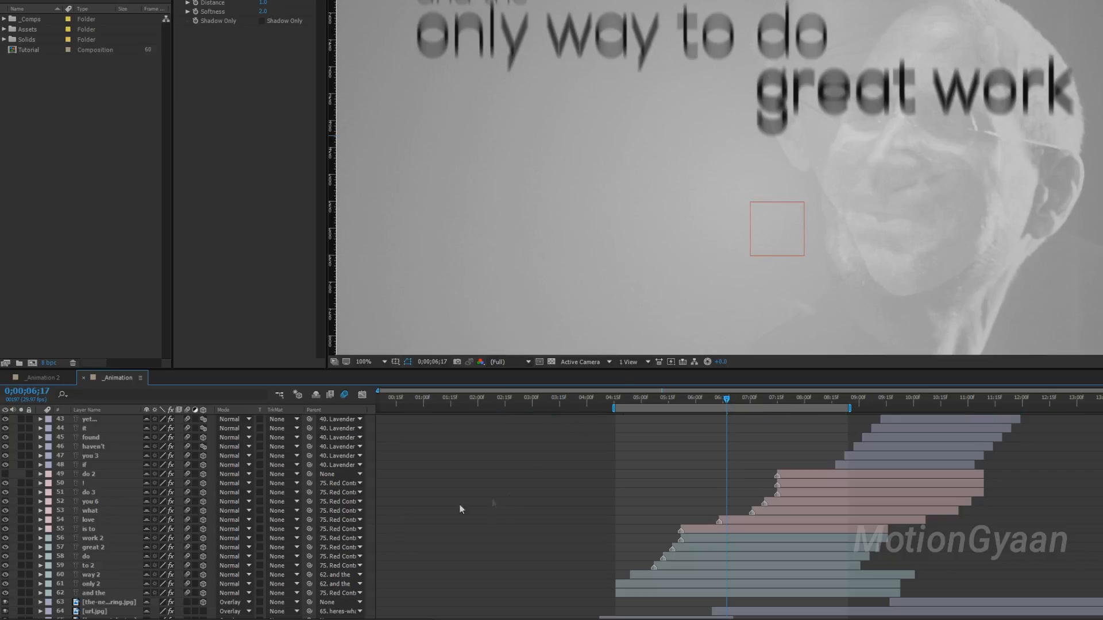
pyautogui.click(344, 394)
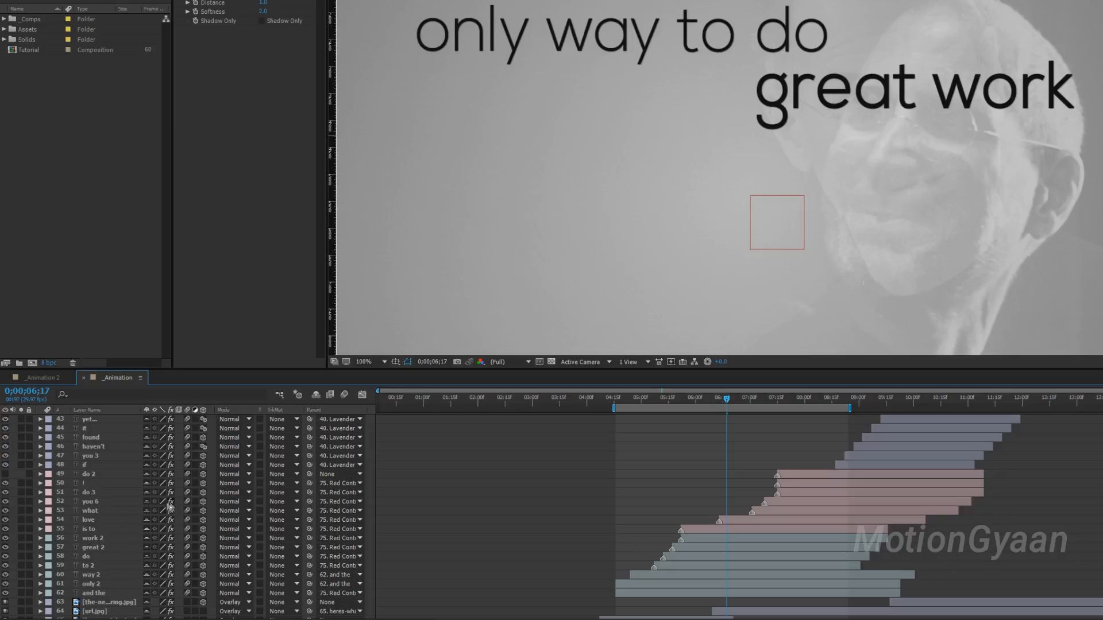
pyautogui.click(345, 396)
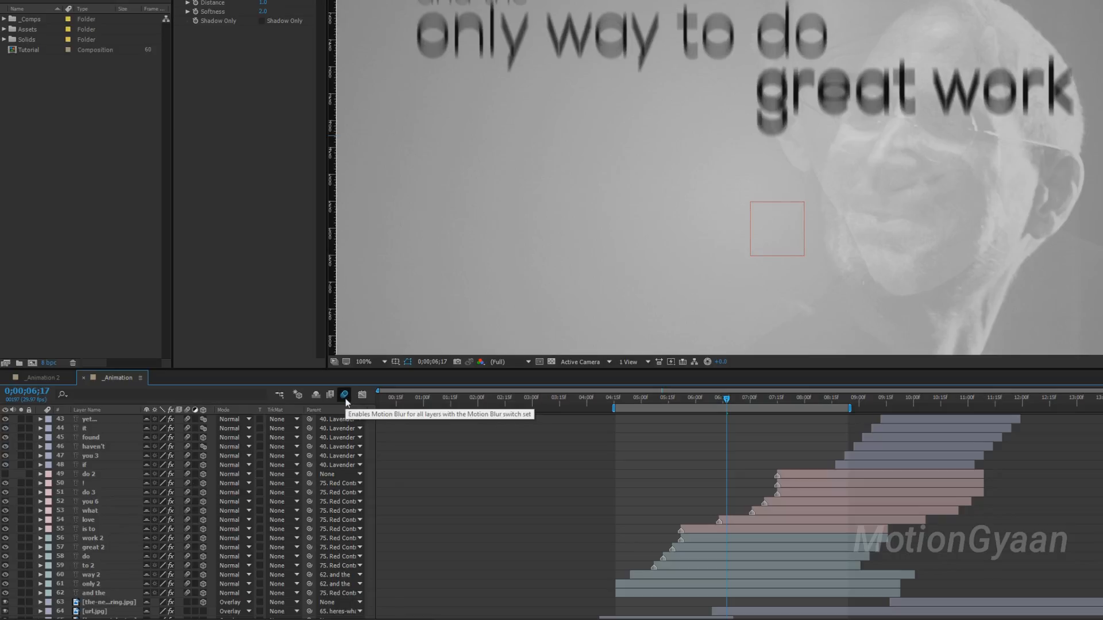
pyautogui.scroll(-2, 626, 119)
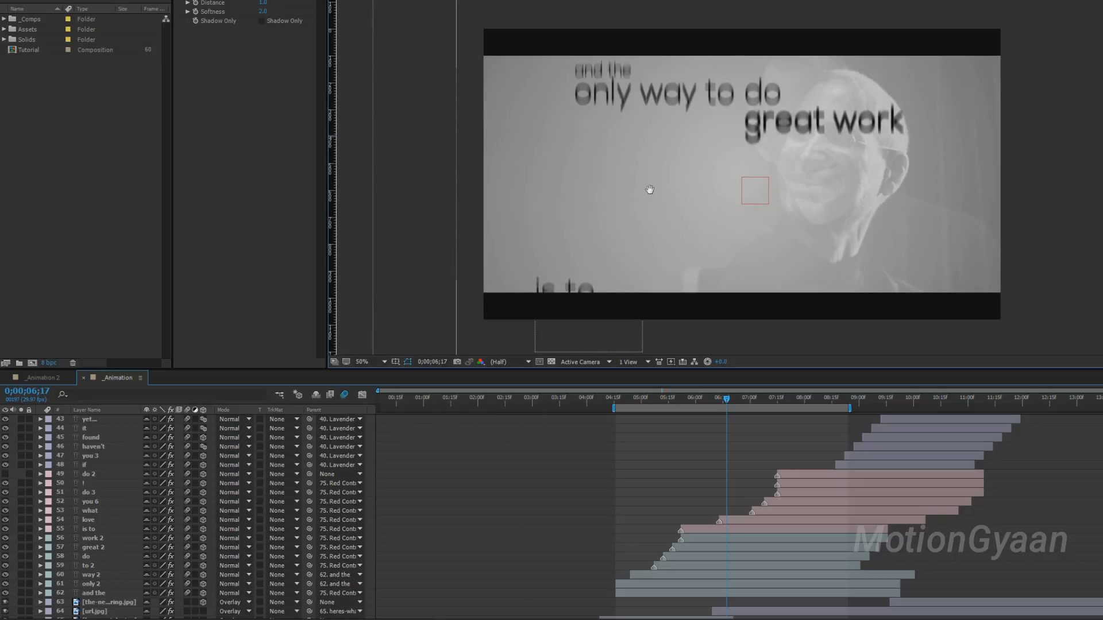
pyautogui.moveTo(648, 189); pyautogui.dragTo(643, 178)
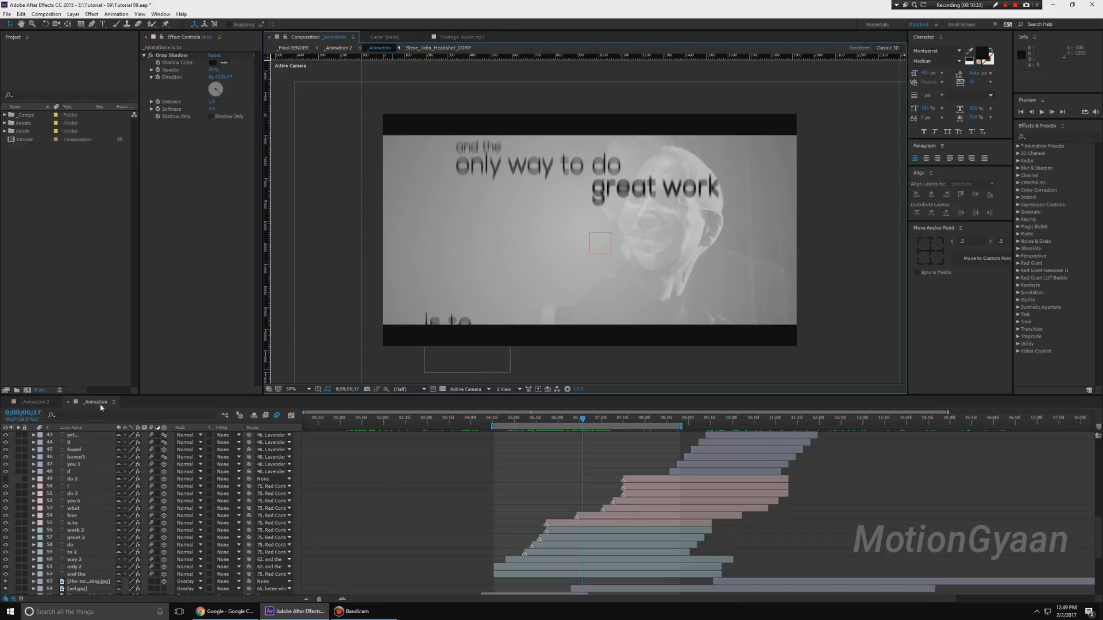
# Step: Open the _Animation 2 composition, start a preview, and stop it near the beginning at 0;00;00;10
pyautogui.click(36, 402)
pyautogui.click(467, 489)
pyautogui.press('KP_0')
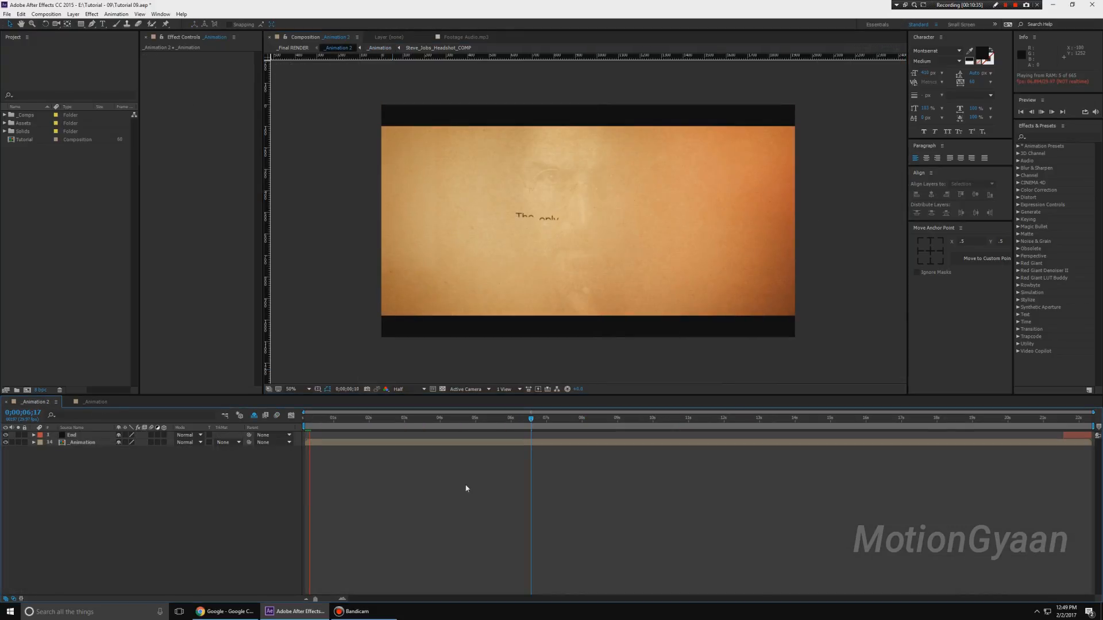
pyautogui.click(316, 421)
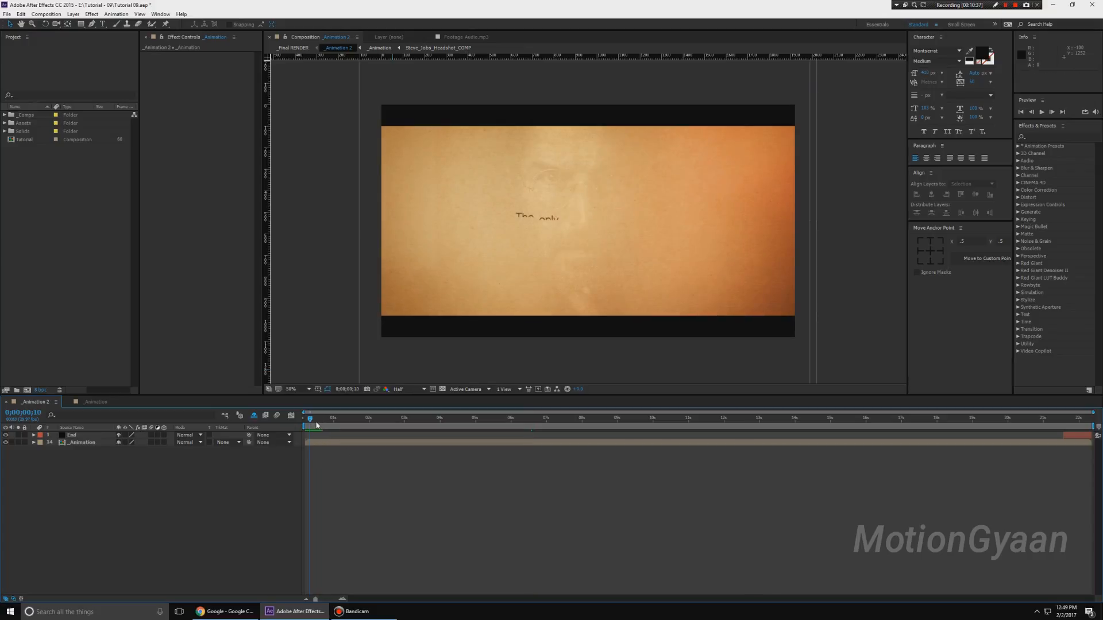